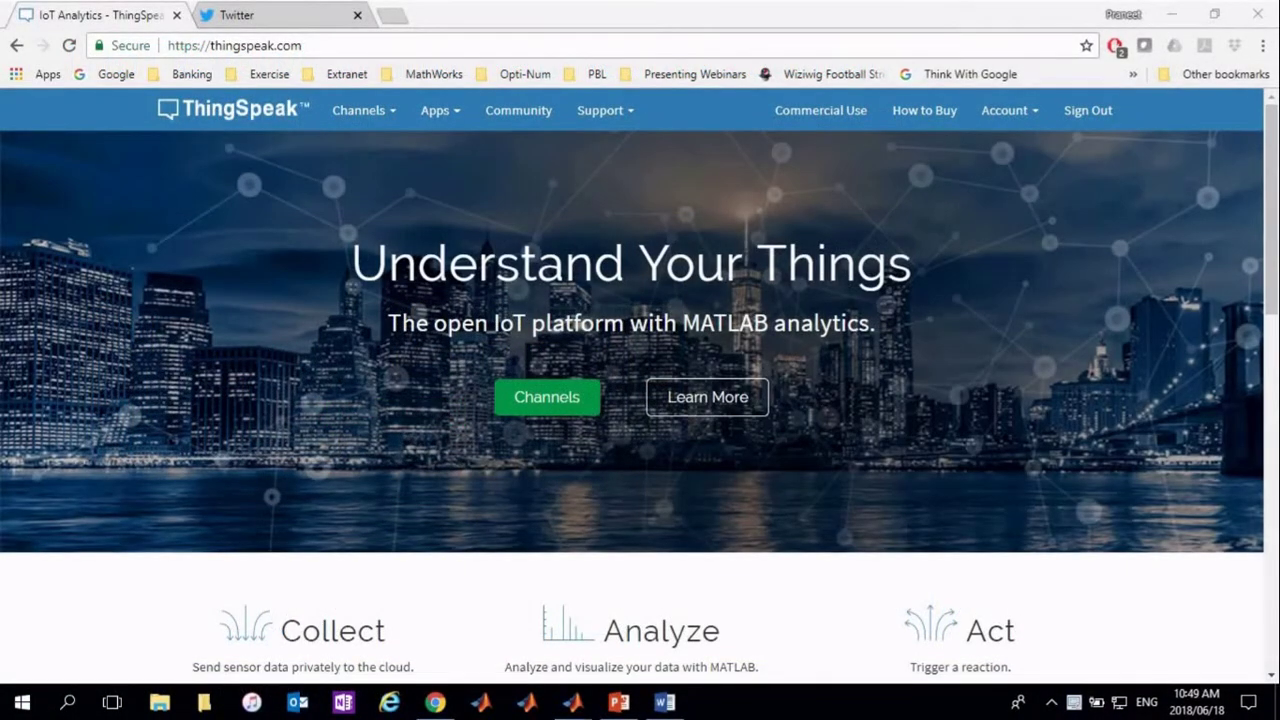
- Open the Arduino Smart Watering System channel from the list of own channels
{"action": "left_click", "coordinate": [363, 110]}
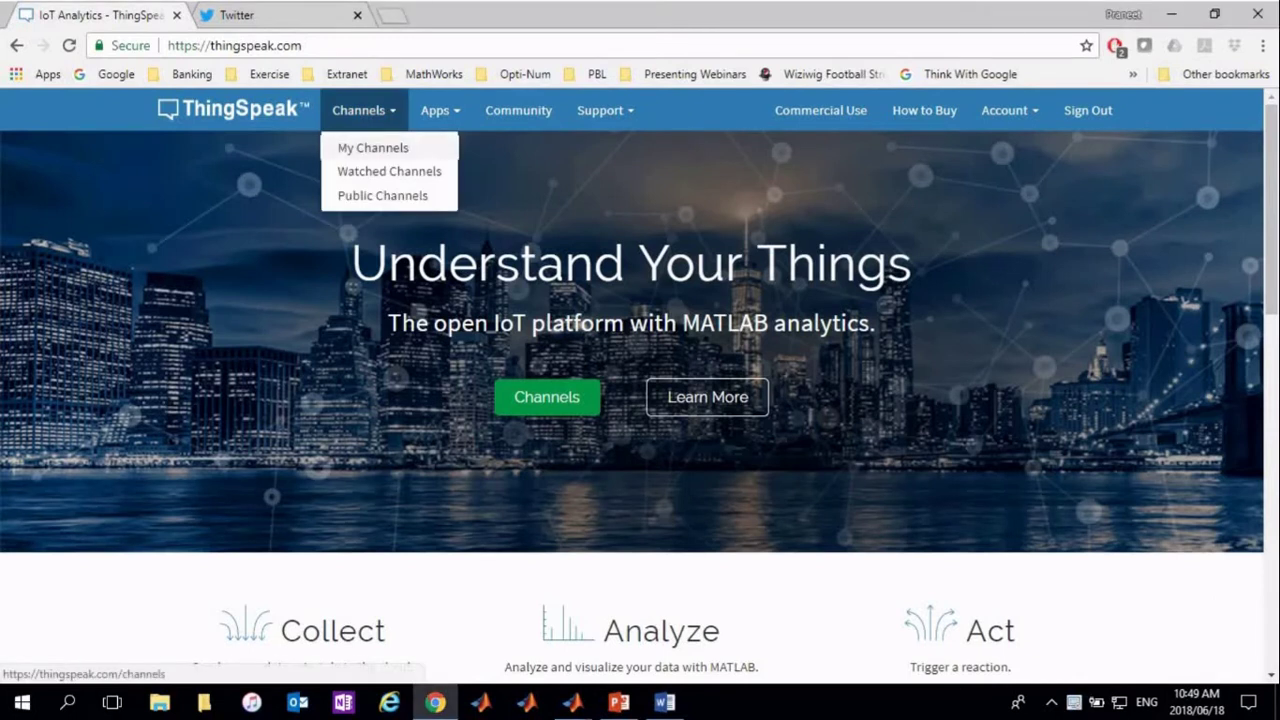
{"action": "left_click", "coordinate": [373, 147]}
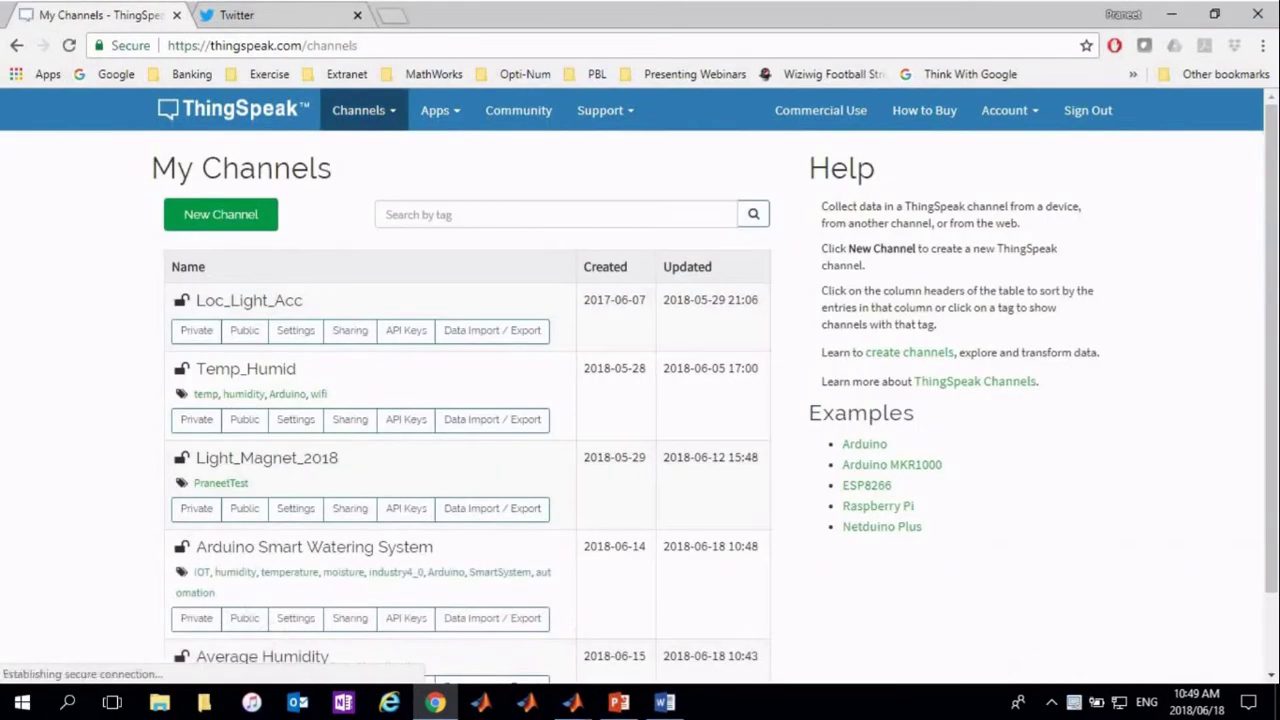
{"action": "scroll", "coordinate": [640, 400], "scroll_direction": "down", "scroll_amount": 2}
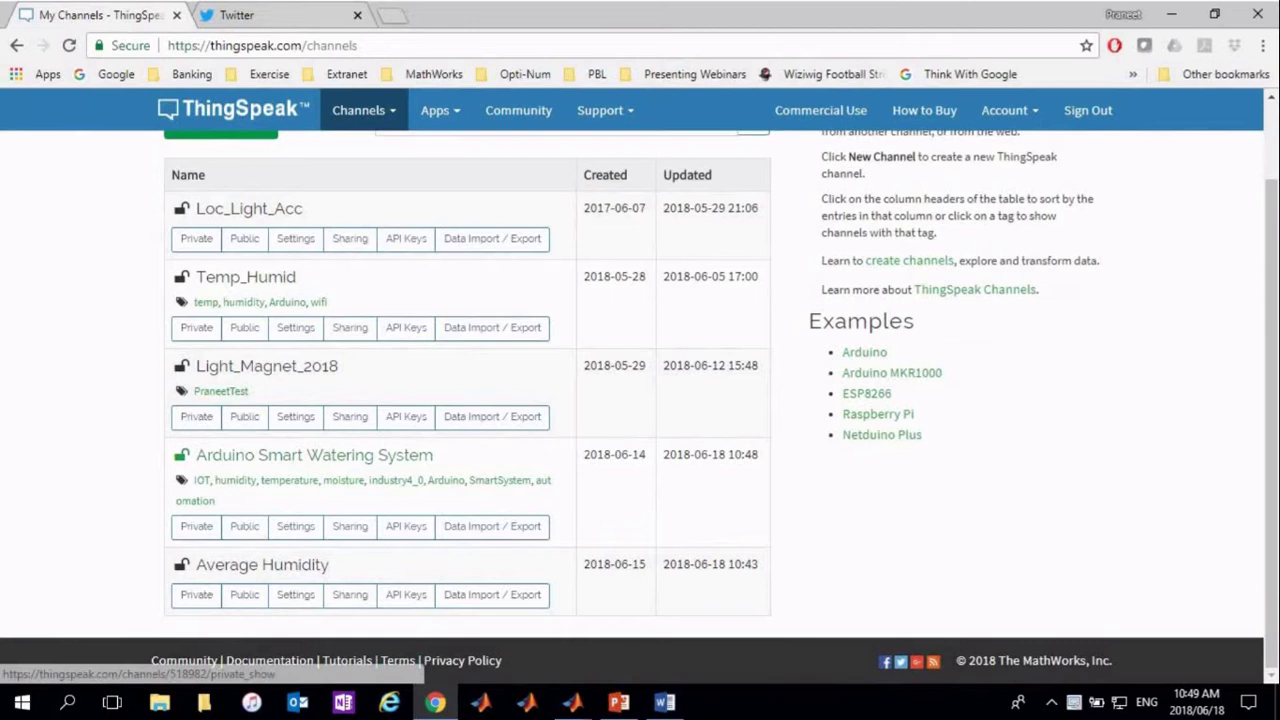
{"action": "left_click", "coordinate": [314, 455]}
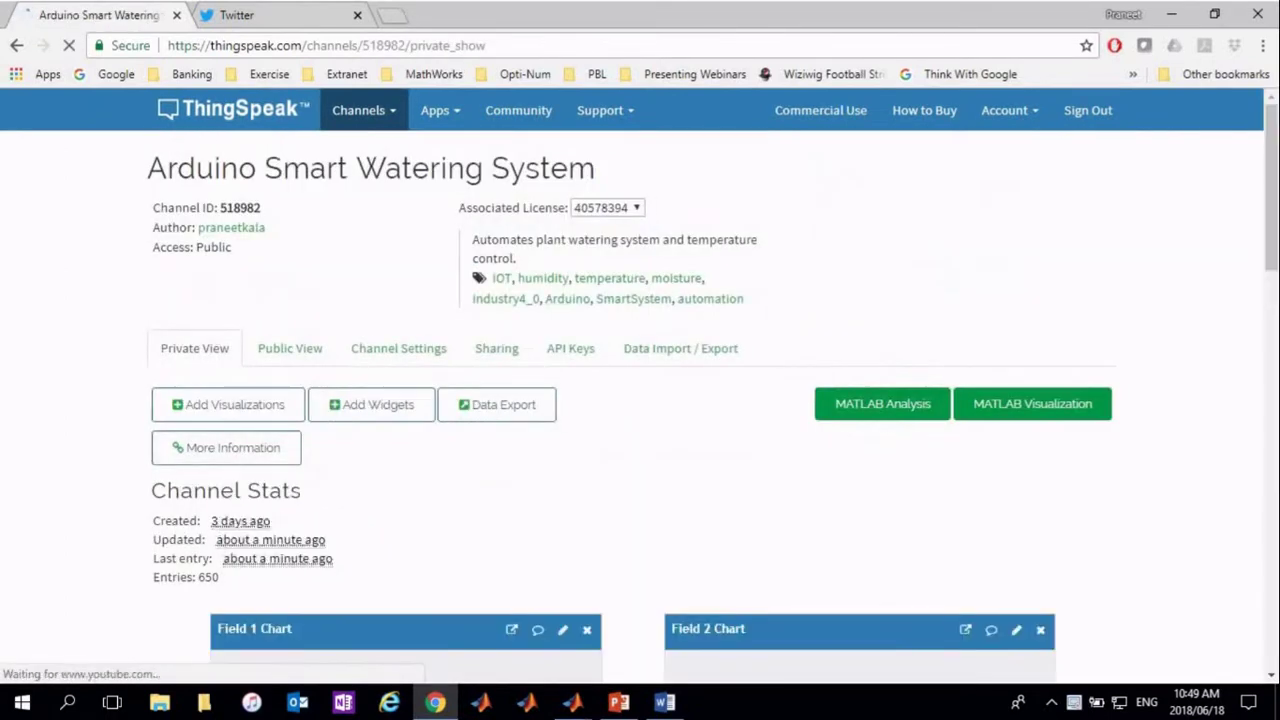
- Examine the channel's moisture, temperature and humidity charts, and zoom in on the marker in the Channel Location map
{"action": "scroll", "coordinate": [640, 400], "scroll_direction": "down", "scroll_amount": 2}
{"action": "scroll", "coordinate": [640, 400], "scroll_direction": "down", "scroll_amount": 3}
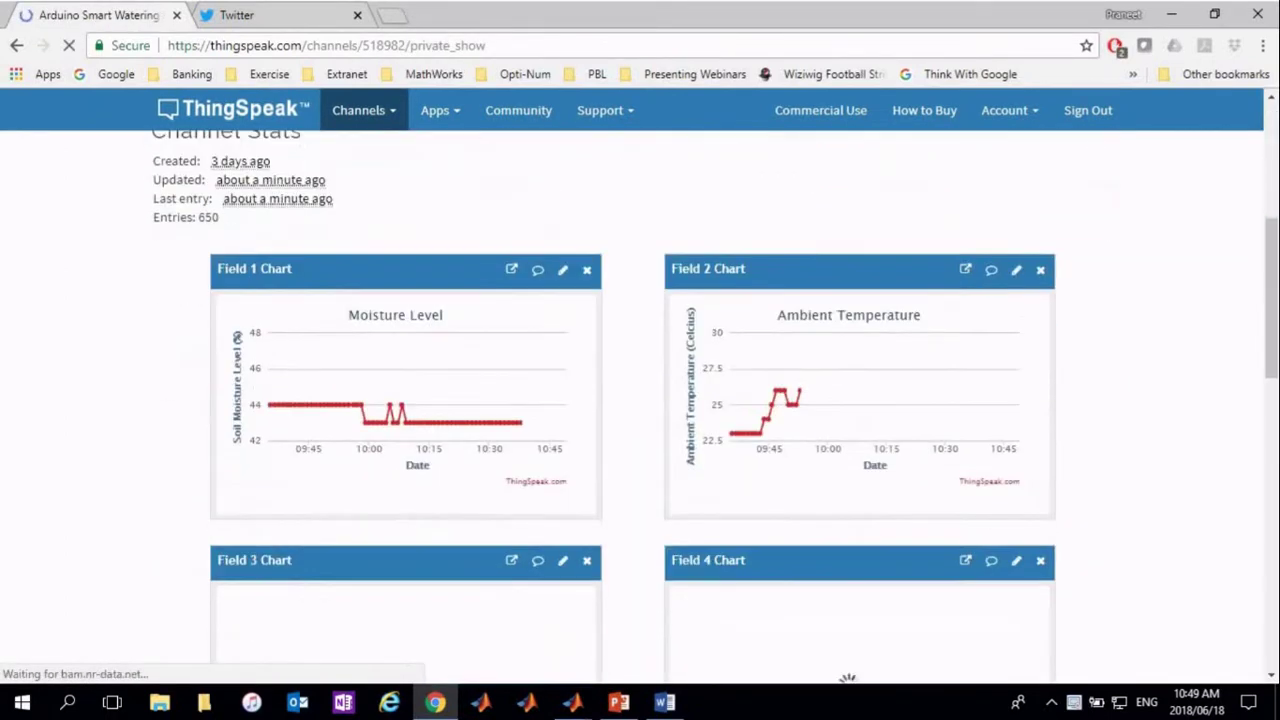
{"action": "scroll", "coordinate": [563, 262], "scroll_direction": "up", "scroll_amount": 1}
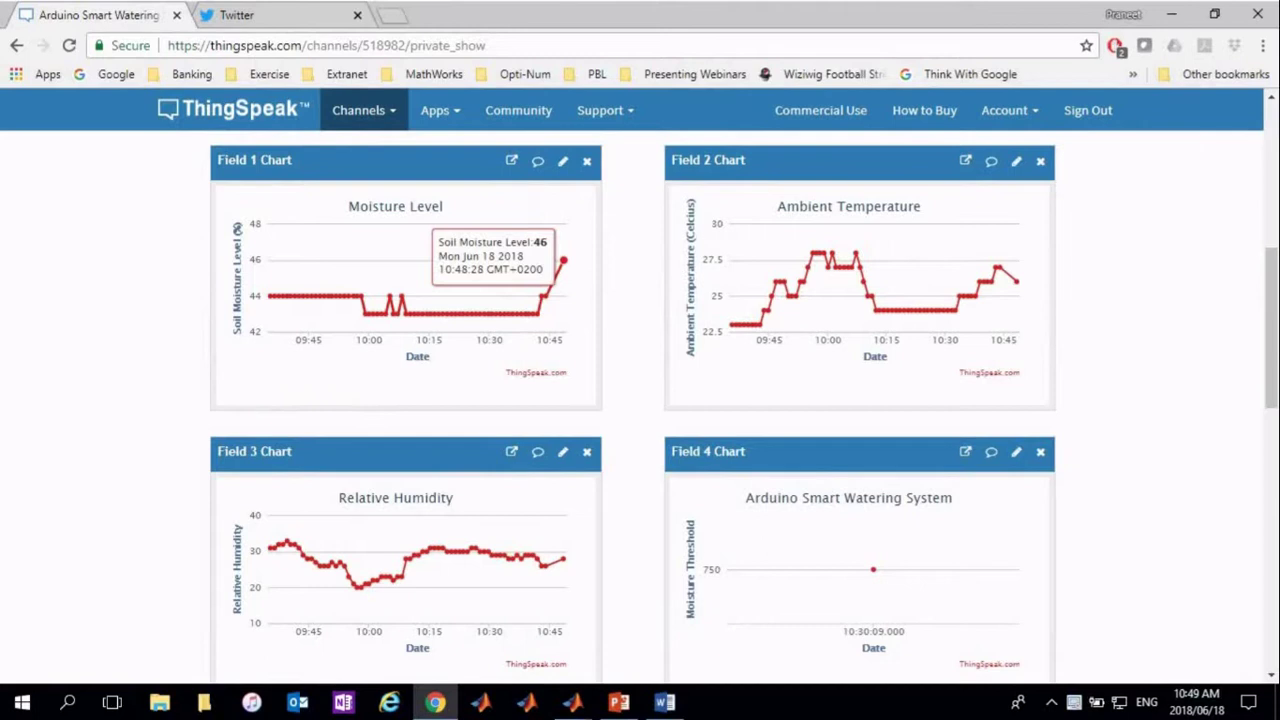
{"action": "mouse_move", "coordinate": [1016, 281]}
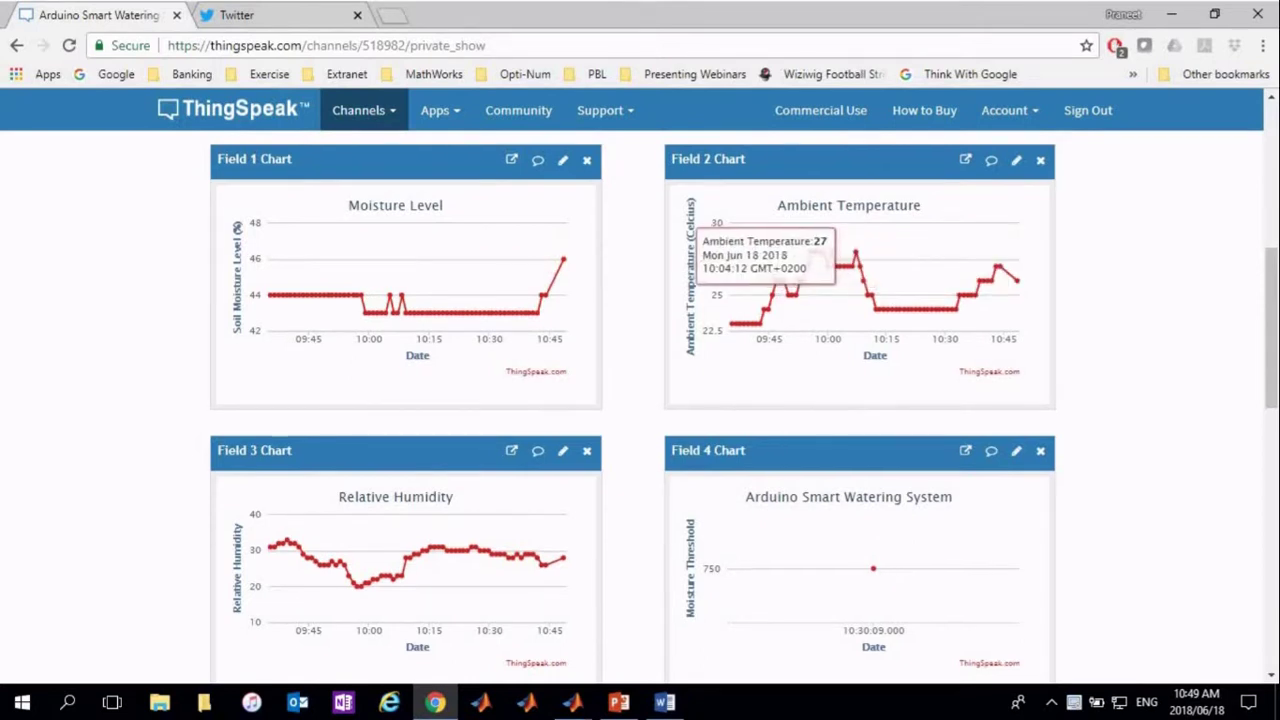
{"action": "scroll", "coordinate": [1000, 300], "scroll_direction": "down", "scroll_amount": 8}
{"action": "scroll", "coordinate": [404, 217], "scroll_direction": "up", "scroll_amount": 3}
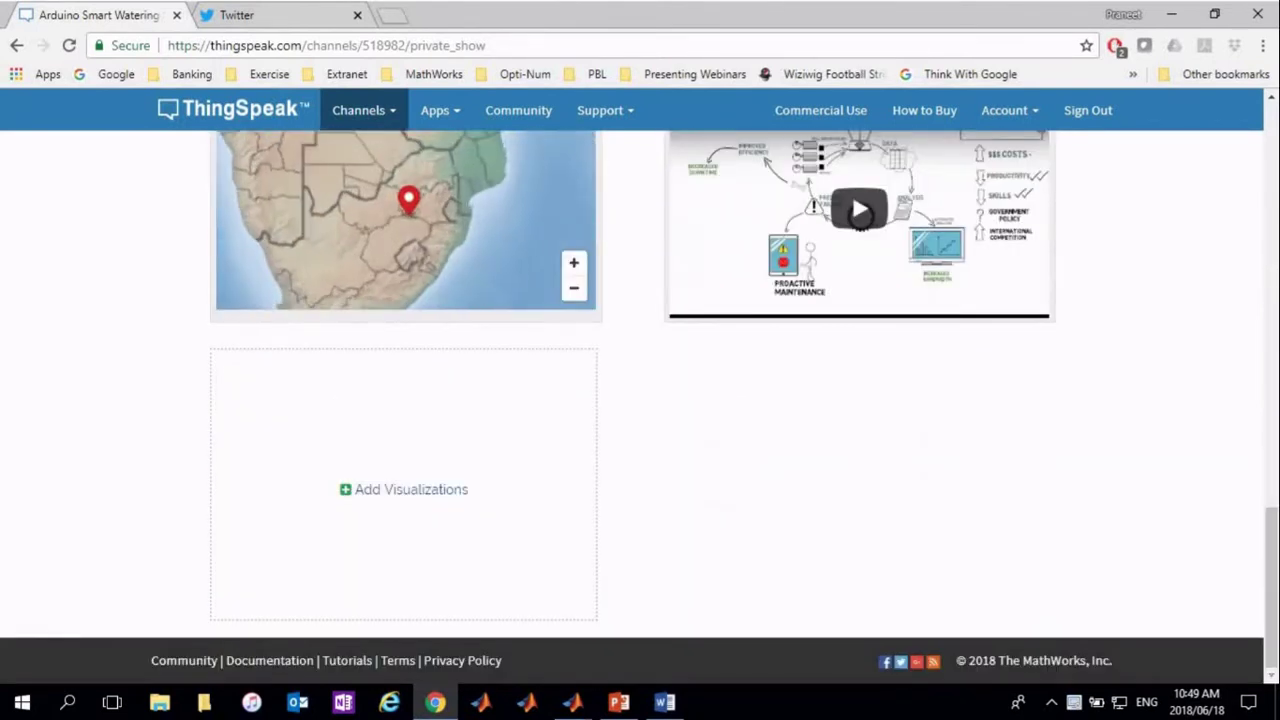
{"action": "left_click_drag", "start_coordinate": [404, 217], "coordinate": [406, 274]}
{"action": "scroll", "coordinate": [405, 220], "scroll_direction": "up", "scroll_amount": 3}
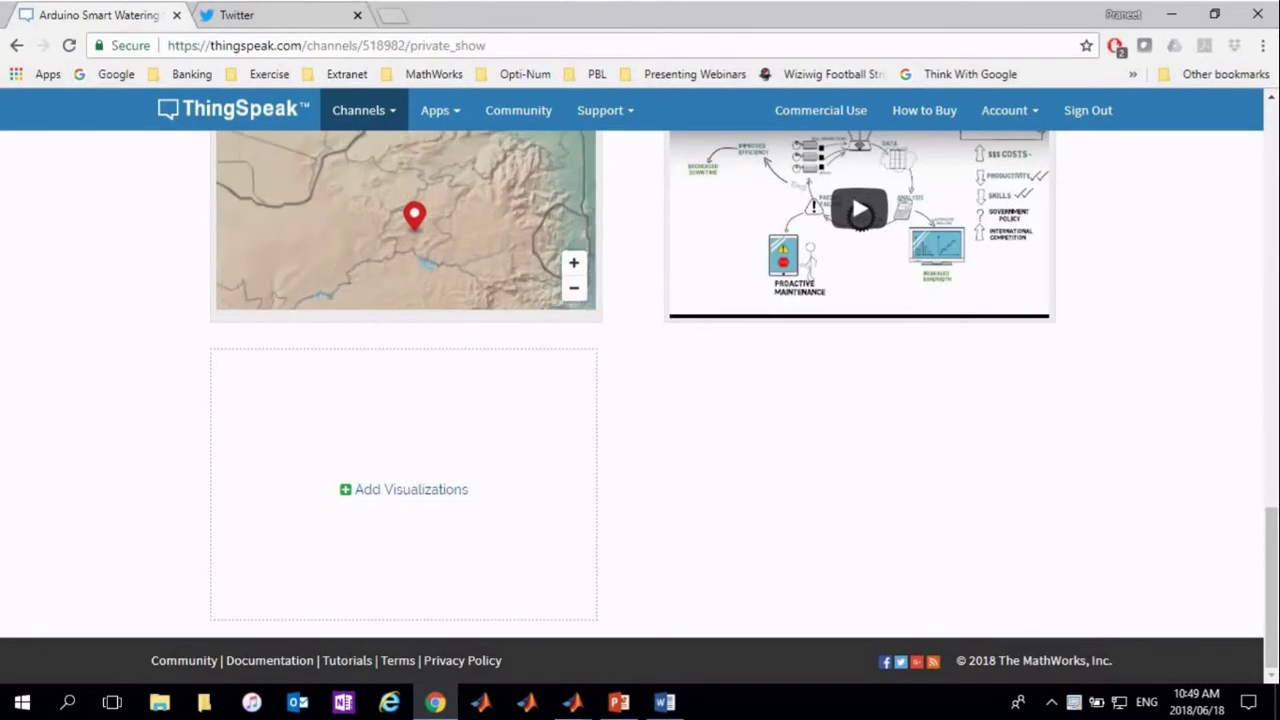
{"action": "scroll", "coordinate": [640, 400], "scroll_direction": "up", "scroll_amount": 2}
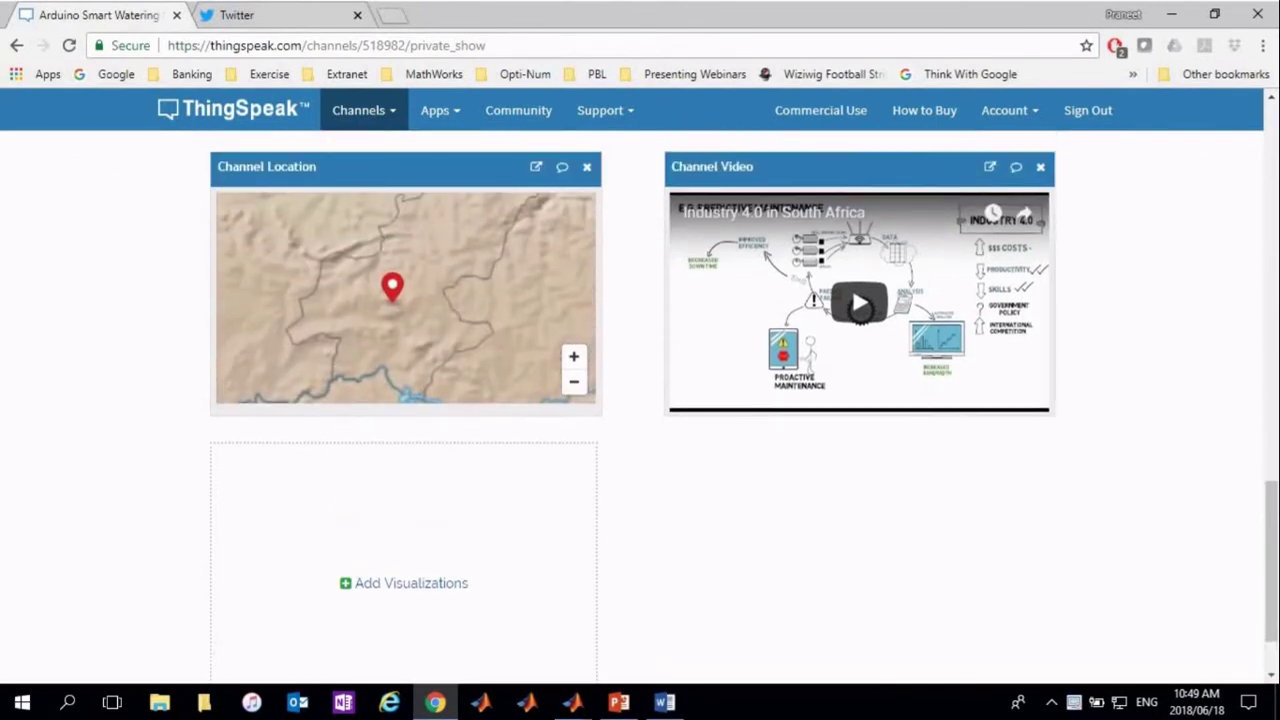
{"action": "scroll", "coordinate": [640, 400], "scroll_direction": "up", "scroll_amount": 1}
{"action": "scroll", "coordinate": [640, 400], "scroll_direction": "up", "scroll_amount": 10}
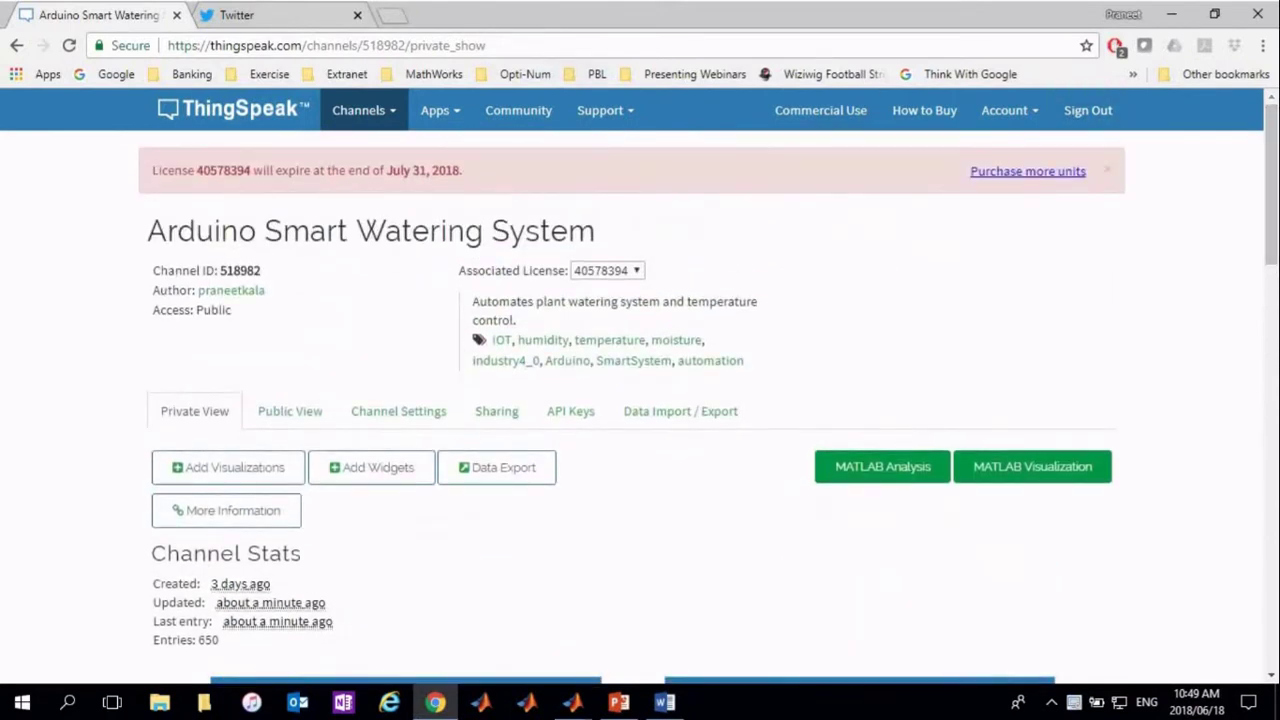
- Open the MATLAB analysis "Calculate and display average humidity" for editing, then save and run its code
{"action": "left_click", "coordinate": [440, 110]}
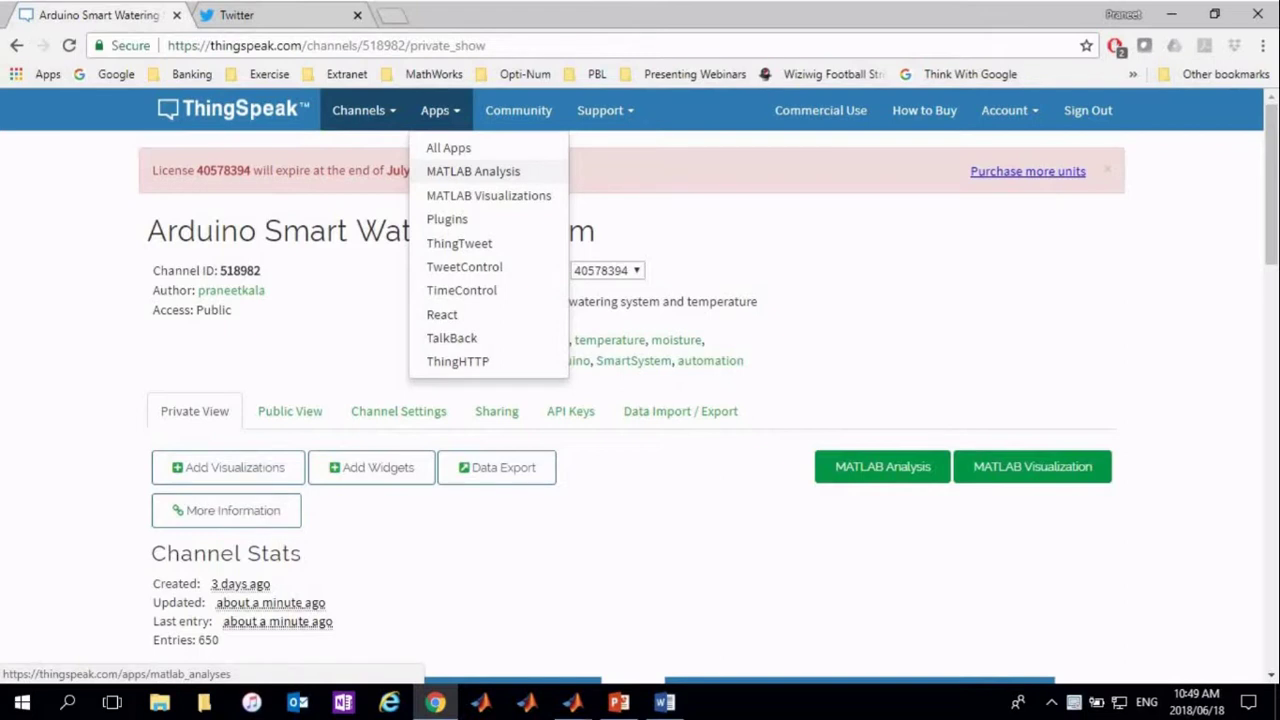
{"action": "left_click", "coordinate": [473, 171]}
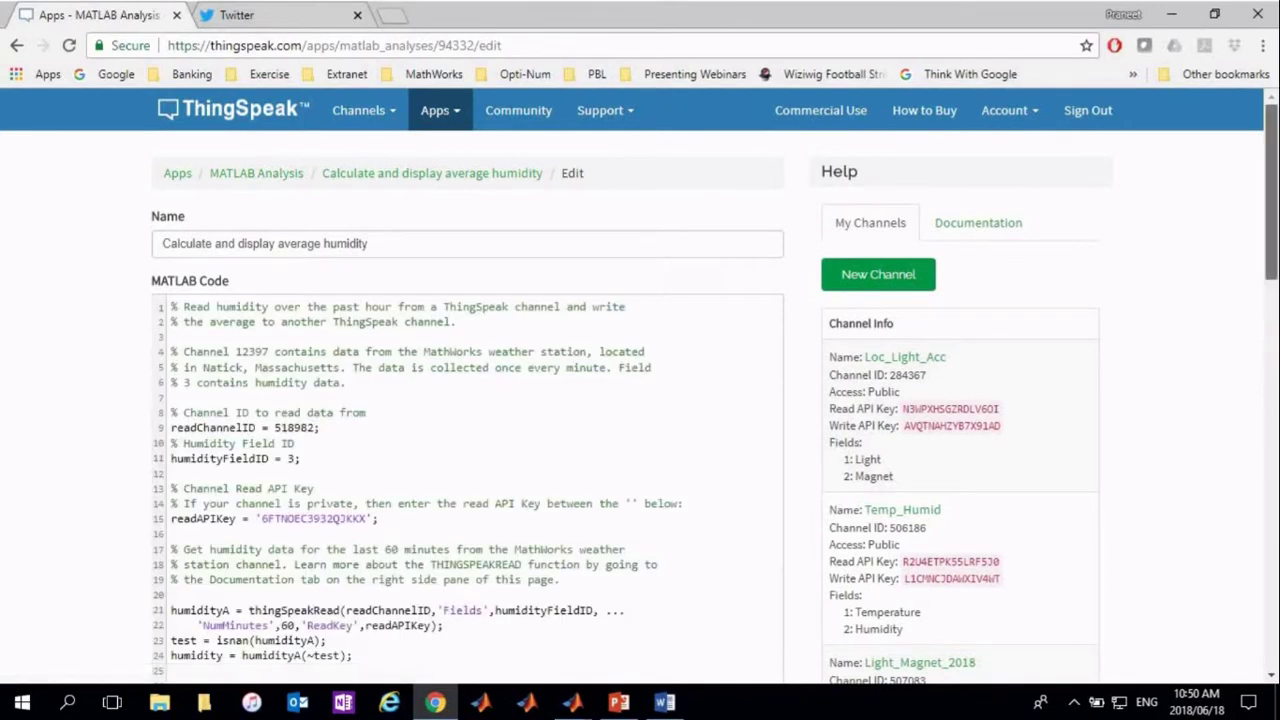
{"action": "scroll", "coordinate": [640, 400], "scroll_direction": "down", "scroll_amount": 1}
{"action": "scroll", "coordinate": [640, 400], "scroll_direction": "down", "scroll_amount": 2}
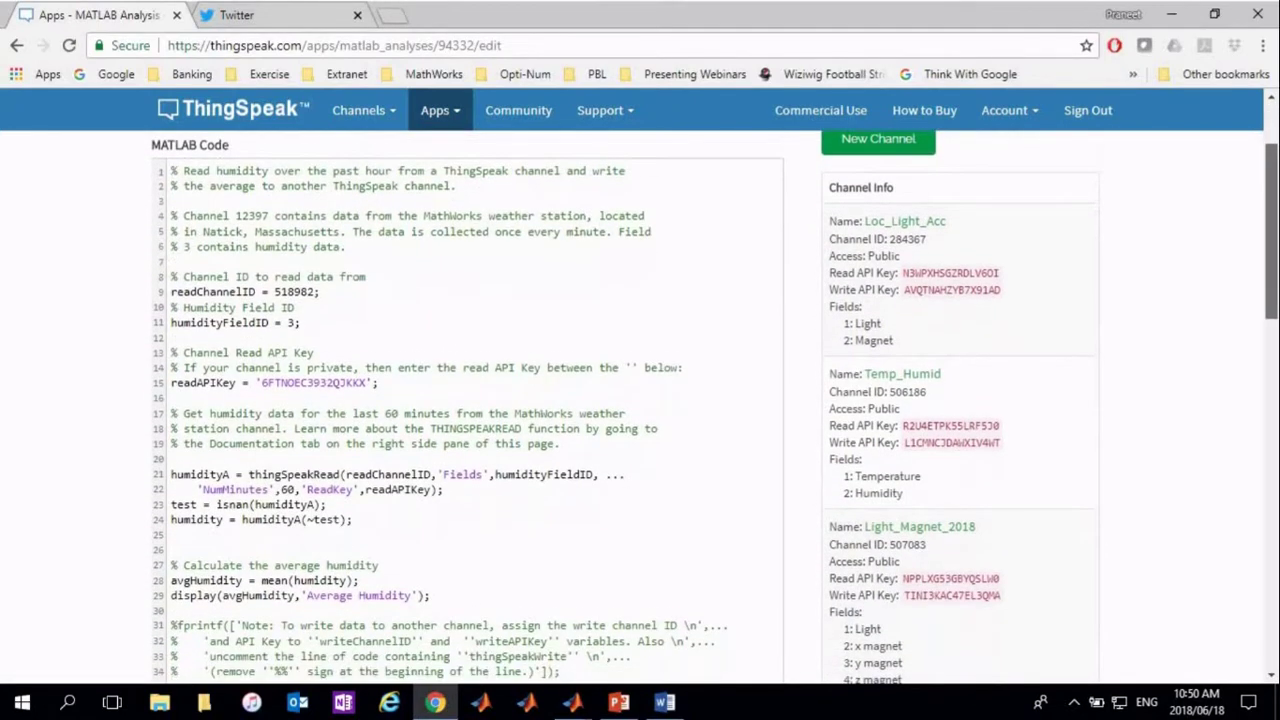
{"action": "scroll", "coordinate": [640, 400], "scroll_direction": "down", "scroll_amount": 2}
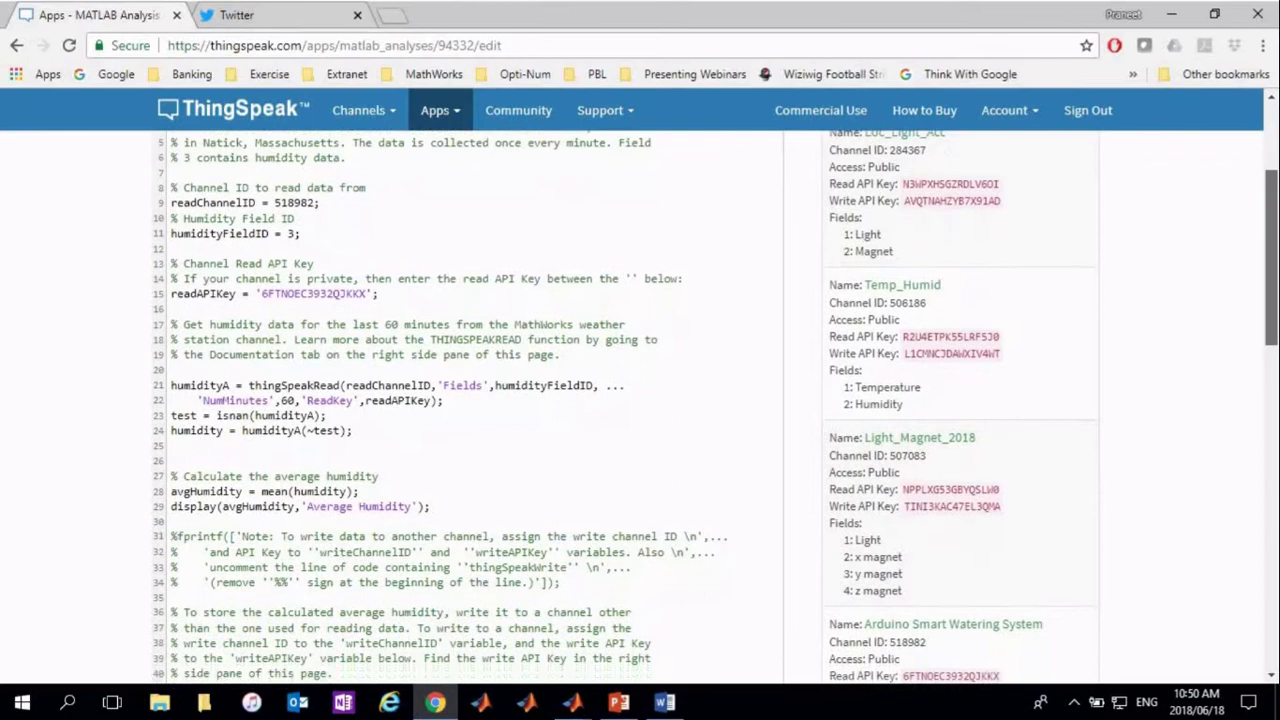
{"action": "scroll", "coordinate": [640, 400], "scroll_direction": "down", "scroll_amount": 3}
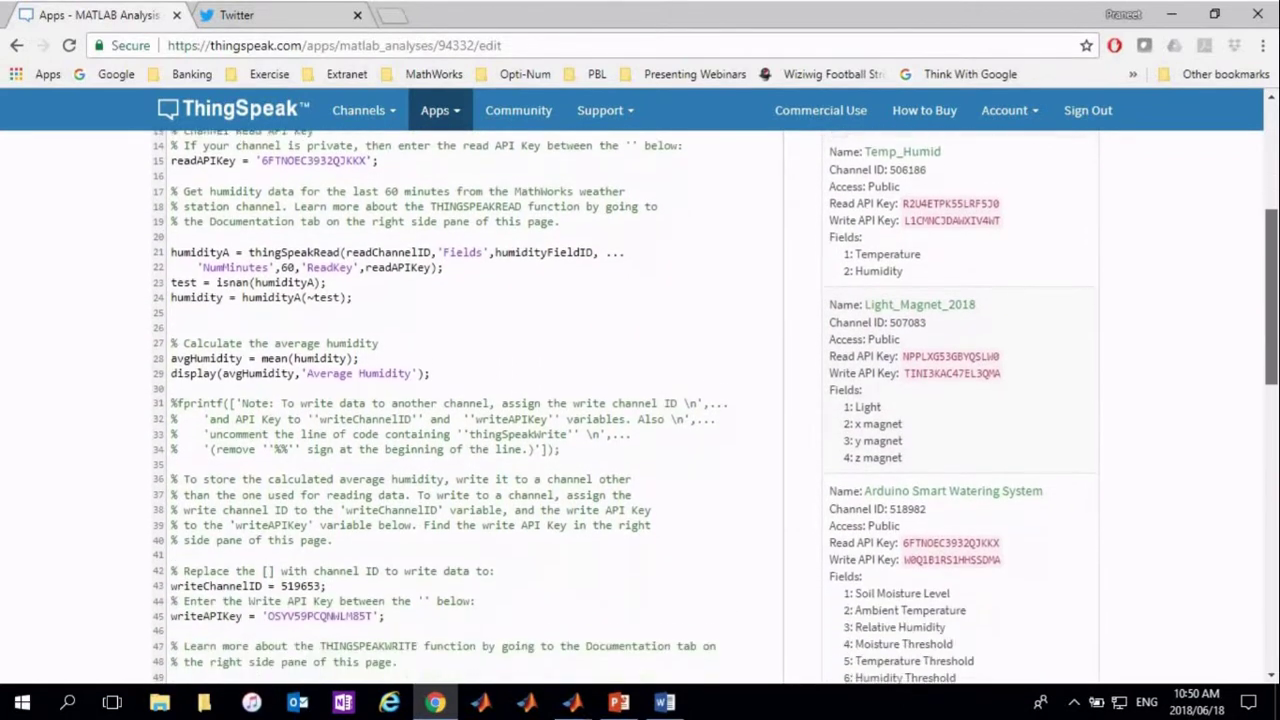
{"action": "scroll", "coordinate": [640, 400], "scroll_direction": "down", "scroll_amount": 3}
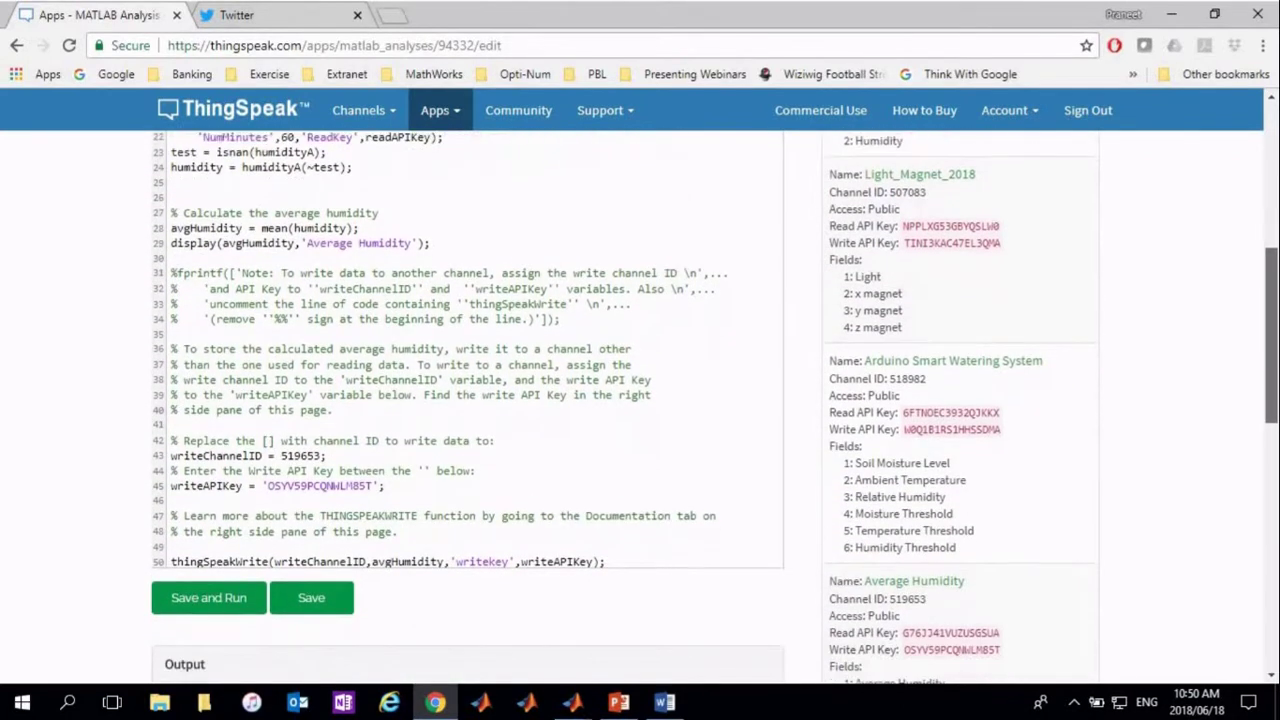
{"action": "scroll", "coordinate": [640, 400], "scroll_direction": "down", "scroll_amount": 3}
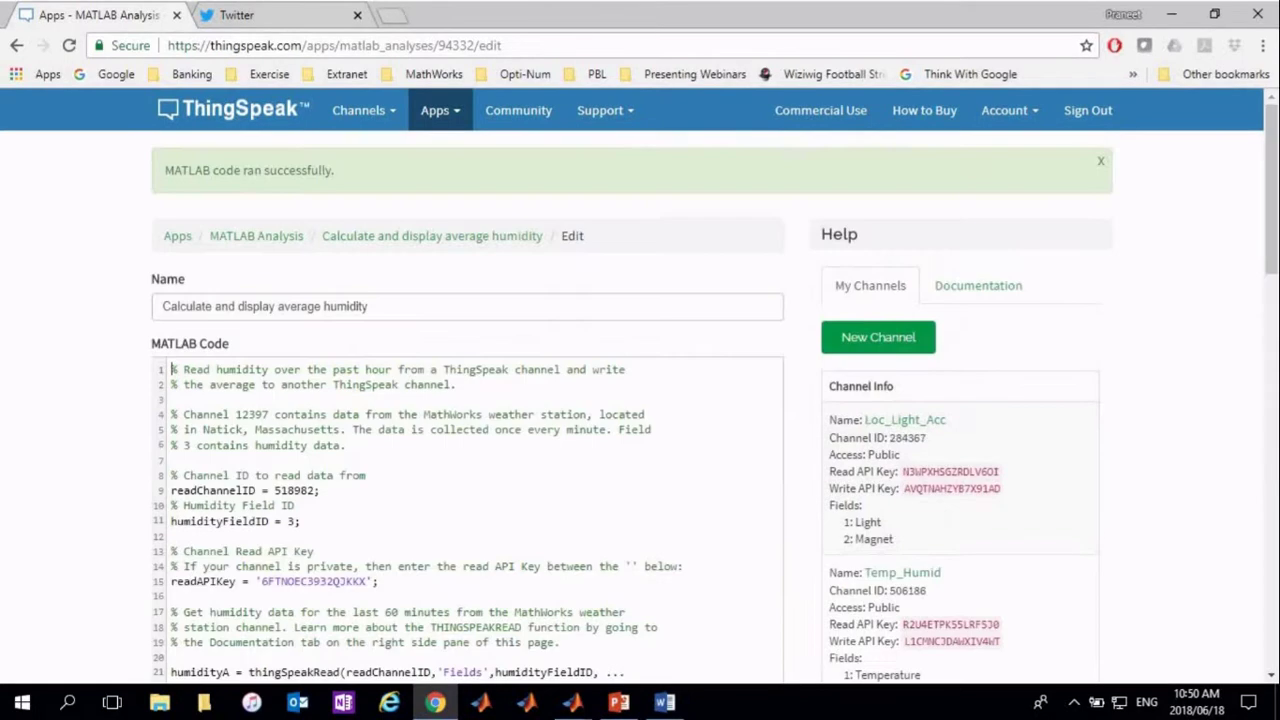
- Check the analysis output and open a new TimeControl from its schedule actions
{"action": "scroll", "coordinate": [640, 400], "scroll_direction": "down", "scroll_amount": 10}
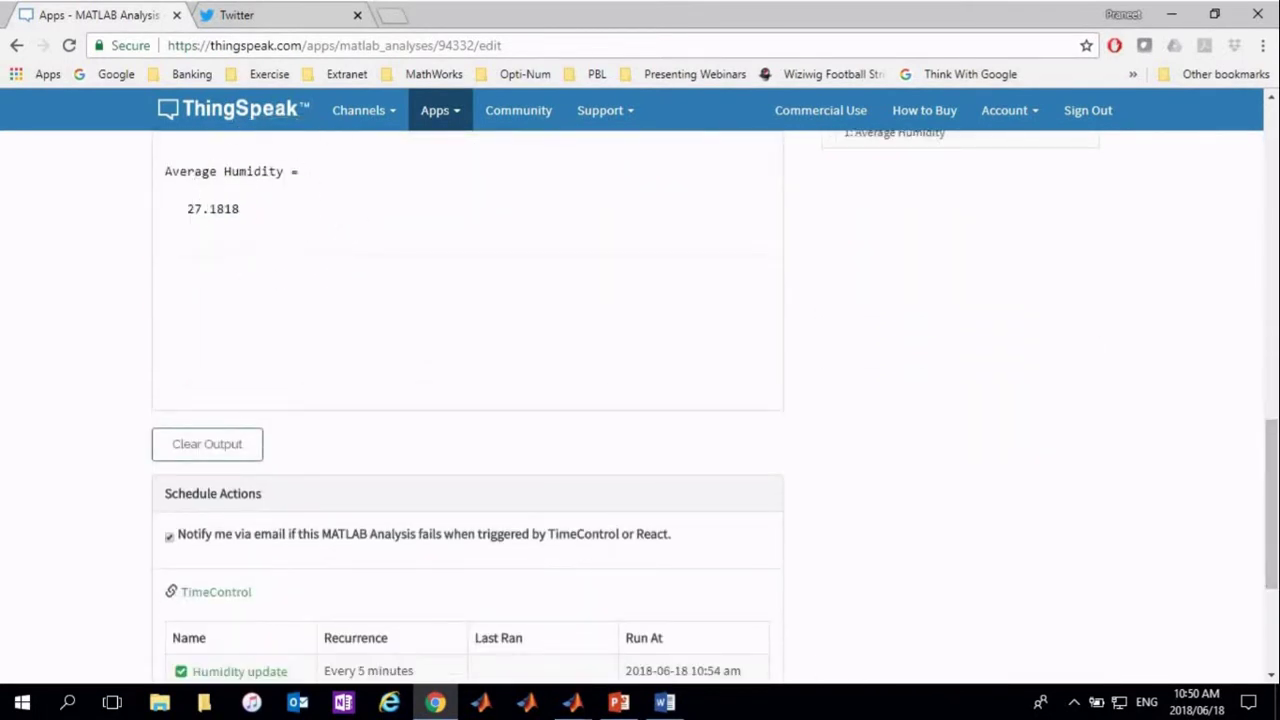
{"action": "scroll", "coordinate": [216, 404], "scroll_direction": "down", "scroll_amount": 2}
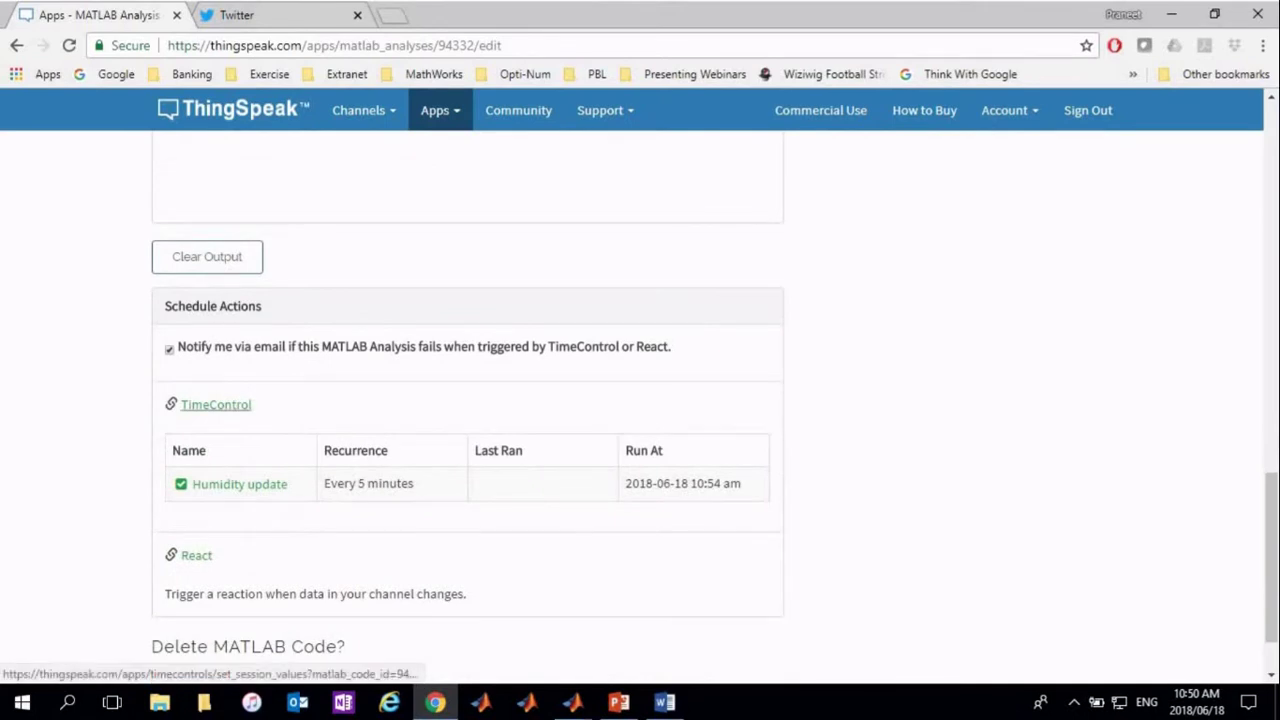
{"action": "left_click", "coordinate": [216, 404]}
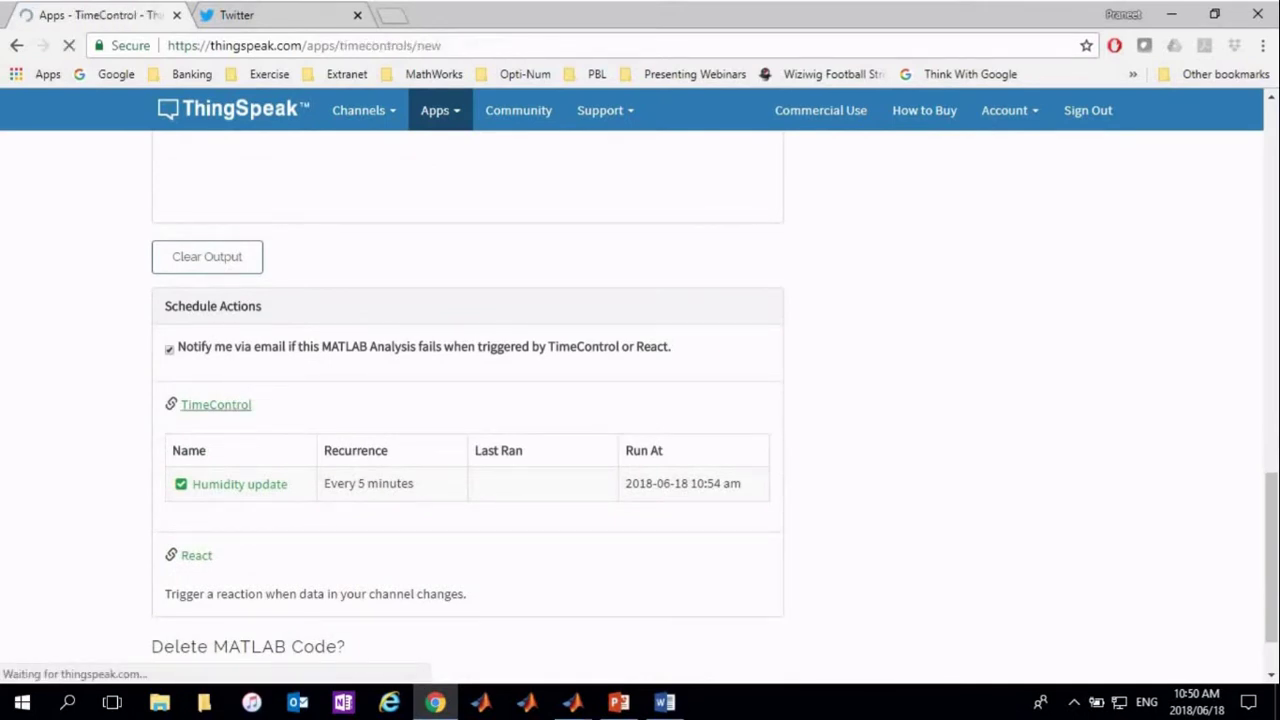
{"action": "scroll", "coordinate": [640, 391], "scroll_direction": "down", "scroll_amount": 1}
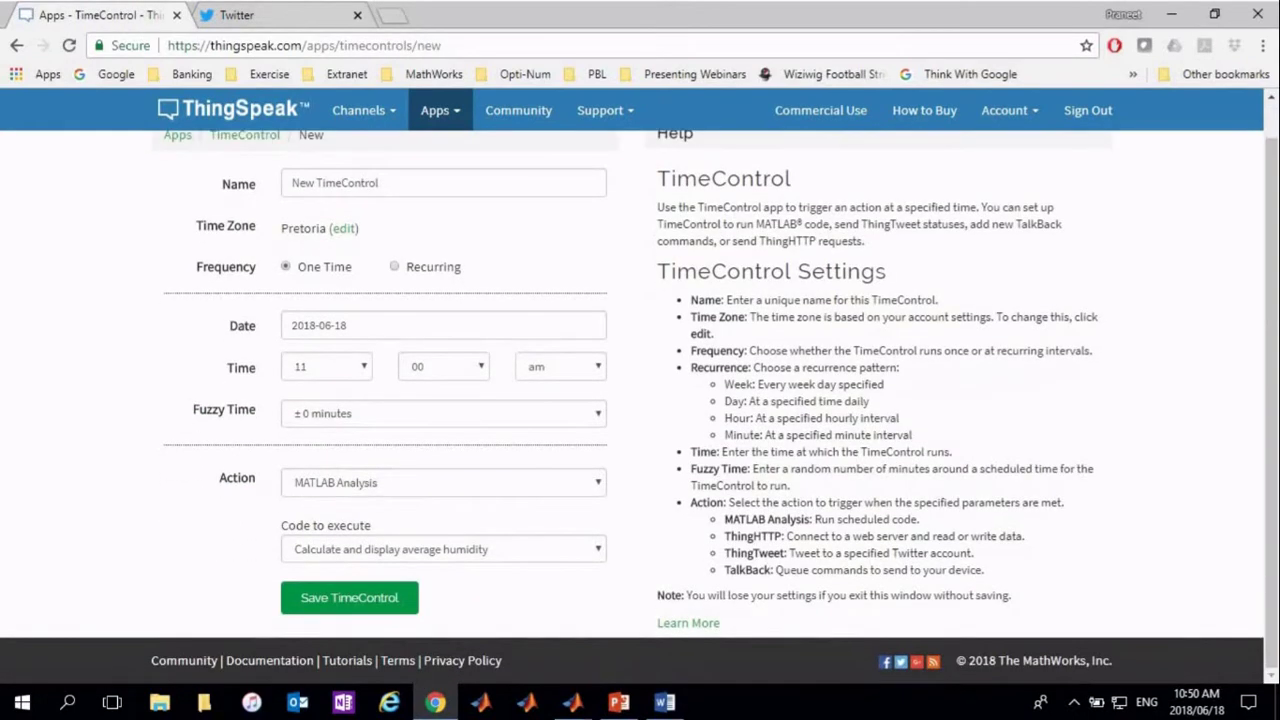
- Choose MATLAB Analysis as the TimeControl action and "Calculate and display average humidity" as the code to execute
{"action": "left_click", "coordinate": [443, 482]}
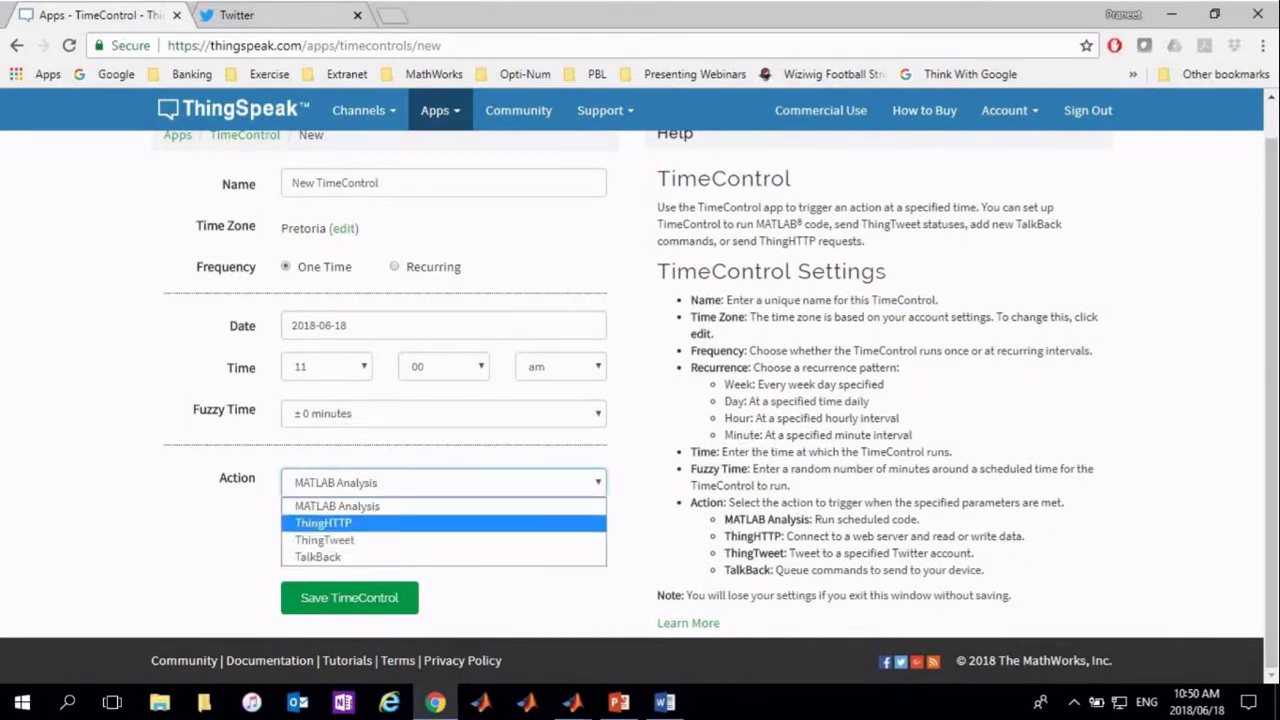
{"action": "left_click", "coordinate": [337, 506]}
{"action": "left_click", "coordinate": [443, 549]}
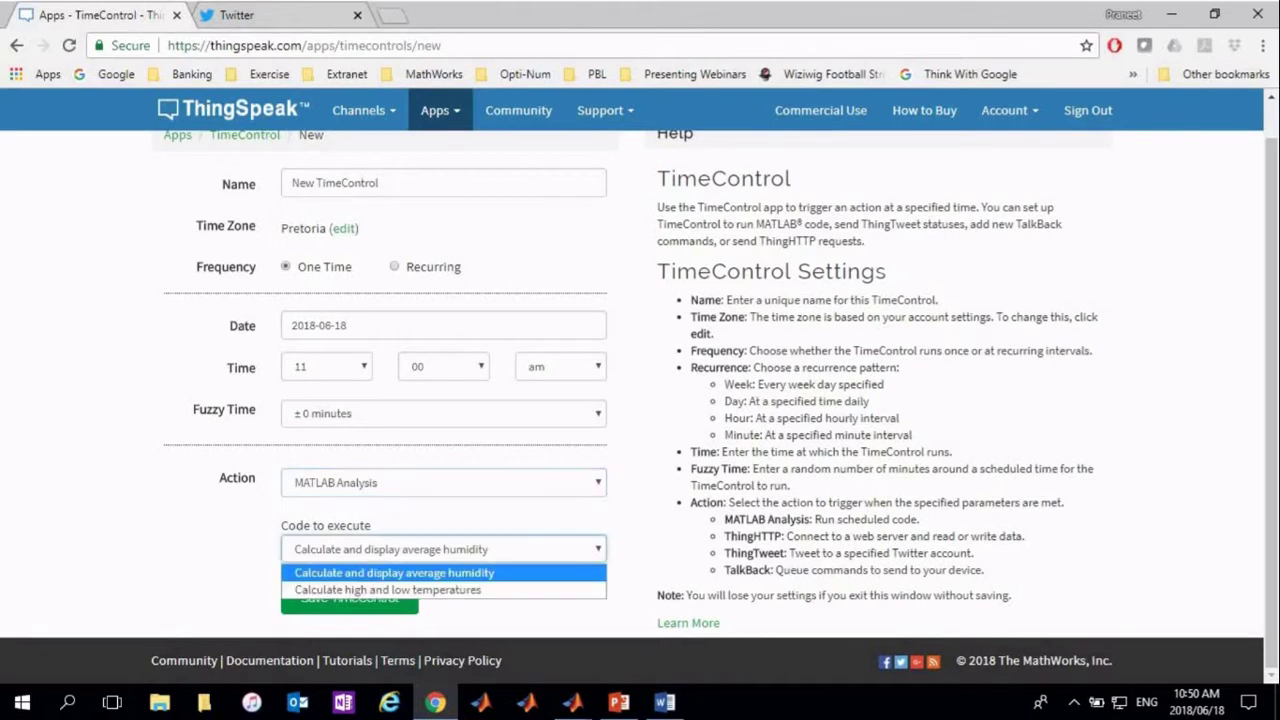
{"action": "key", "text": "Down"}
{"action": "key", "text": "Up"}
{"action": "key", "text": "Return"}
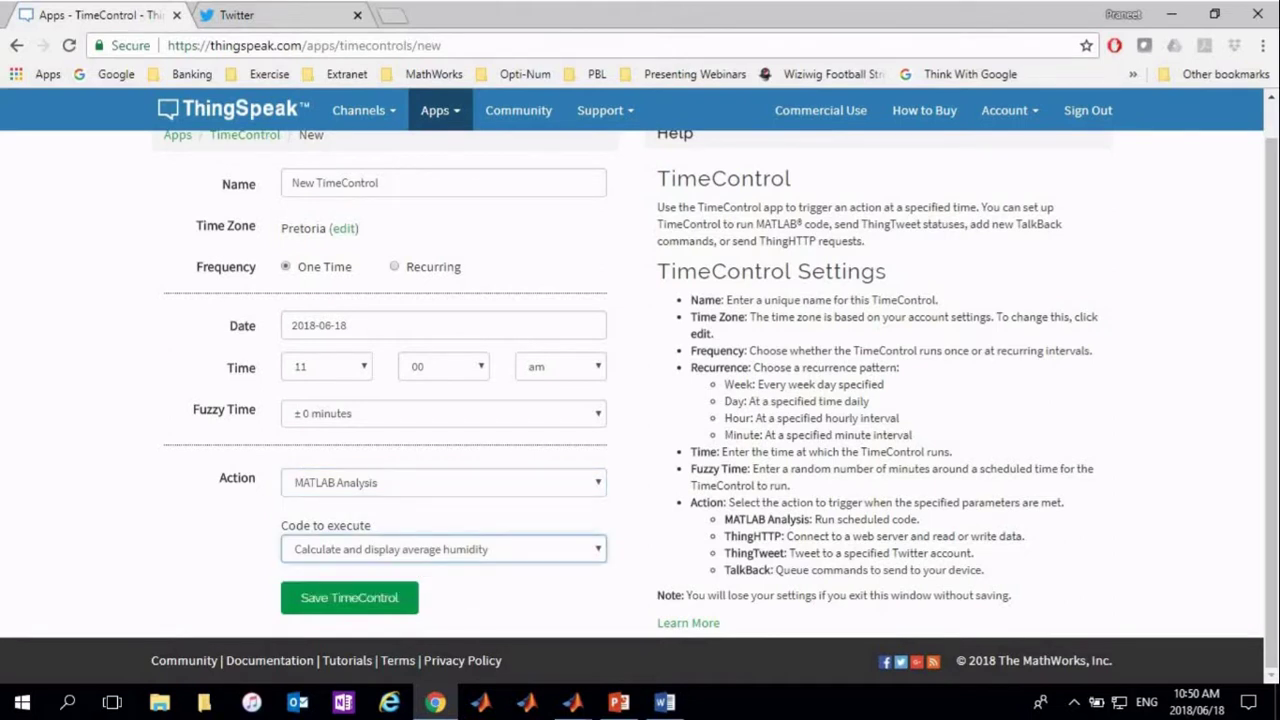
- Open the Average Humidity channel from the list of own channels and inspect the latest point in its Field 1 chart
{"action": "scroll", "coordinate": [640, 384], "scroll_direction": "up", "scroll_amount": 1}
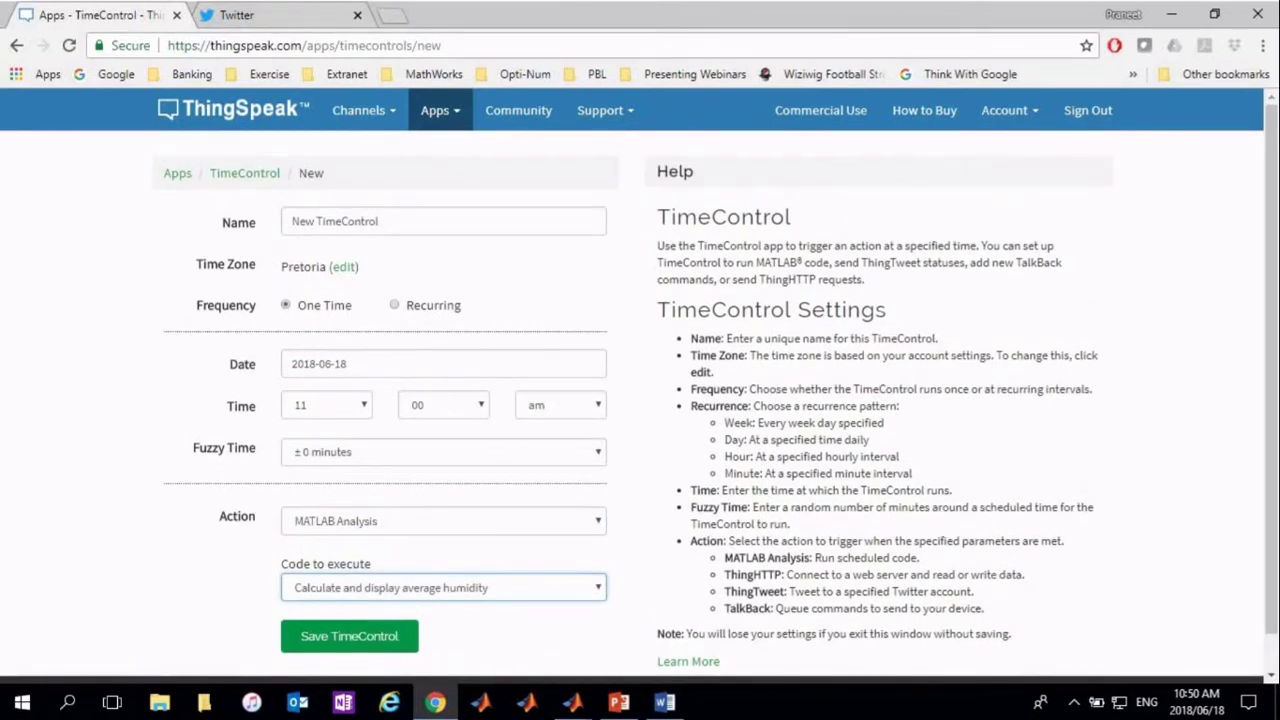
{"action": "mouse_move", "coordinate": [360, 110]}
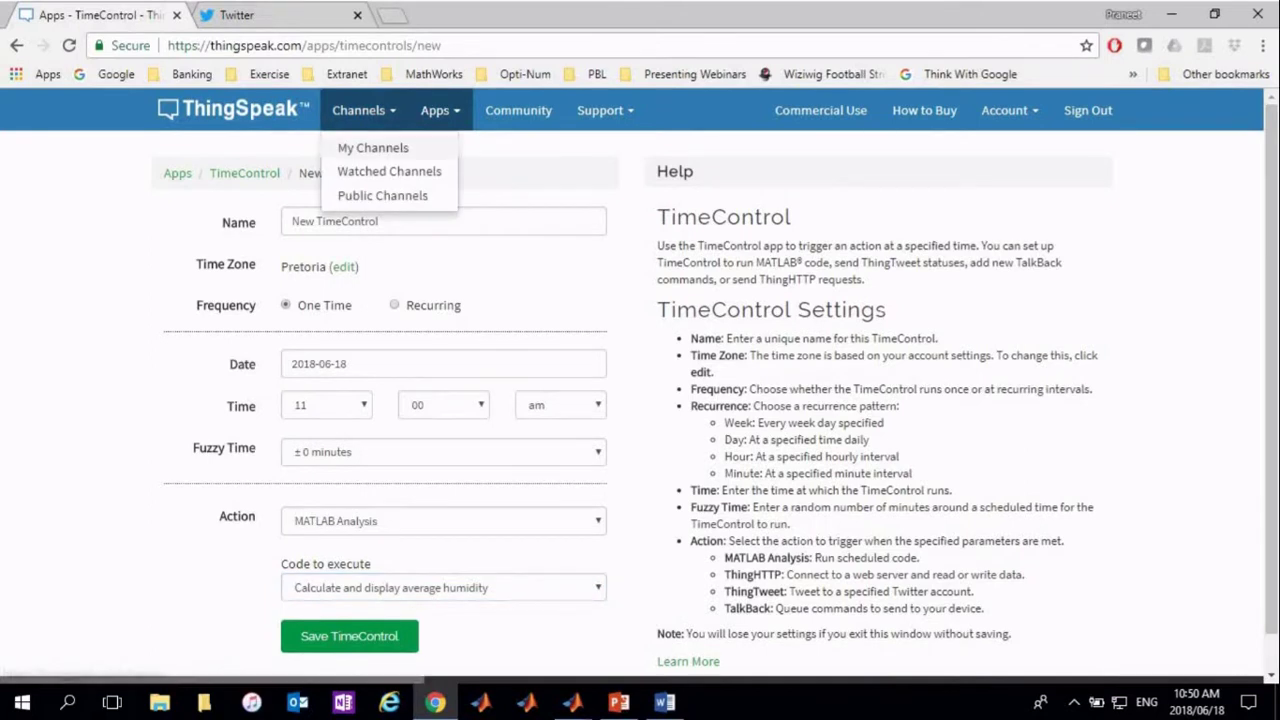
{"action": "left_click", "coordinate": [372, 147]}
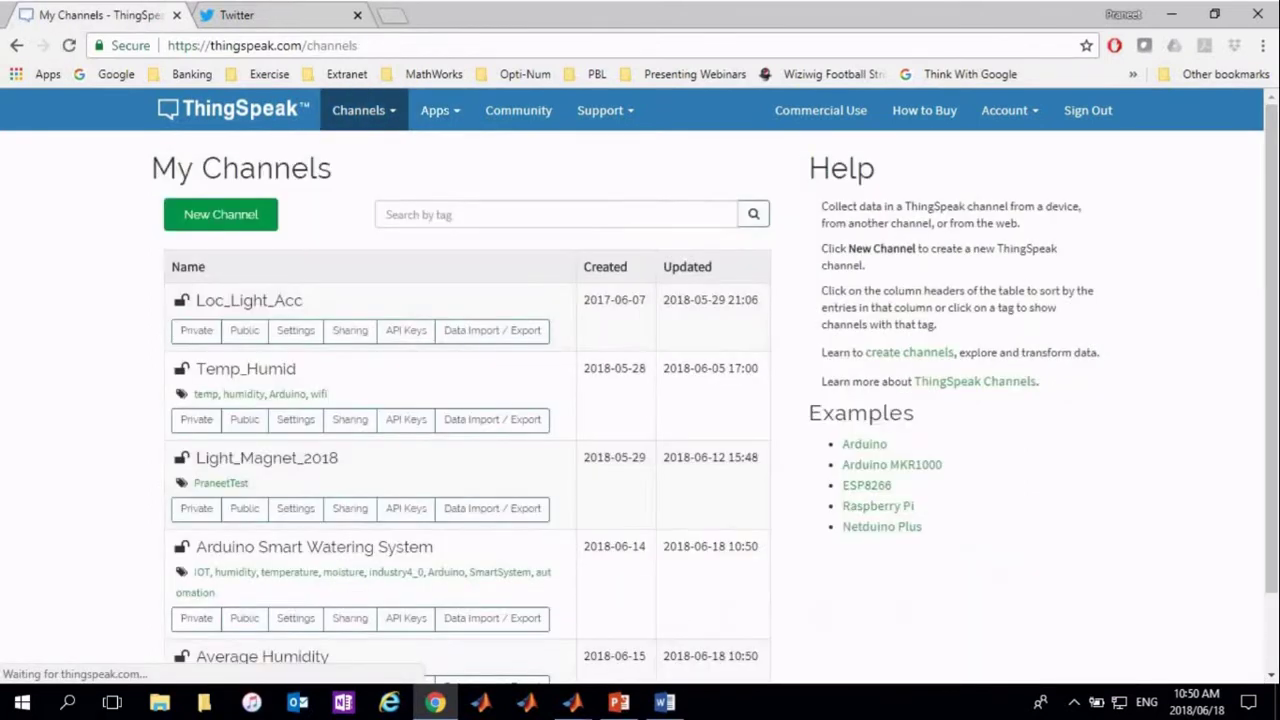
{"action": "scroll", "coordinate": [180, 455], "scroll_direction": "down", "scroll_amount": 1}
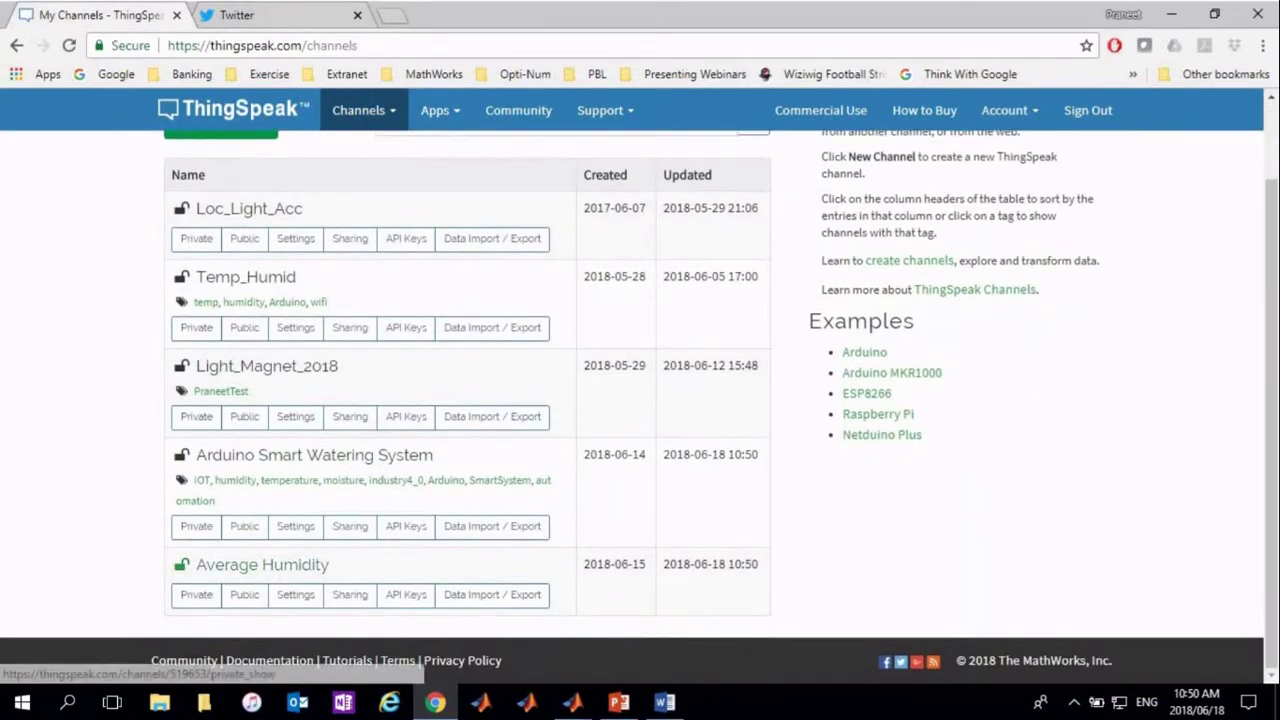
{"action": "left_click", "coordinate": [262, 564]}
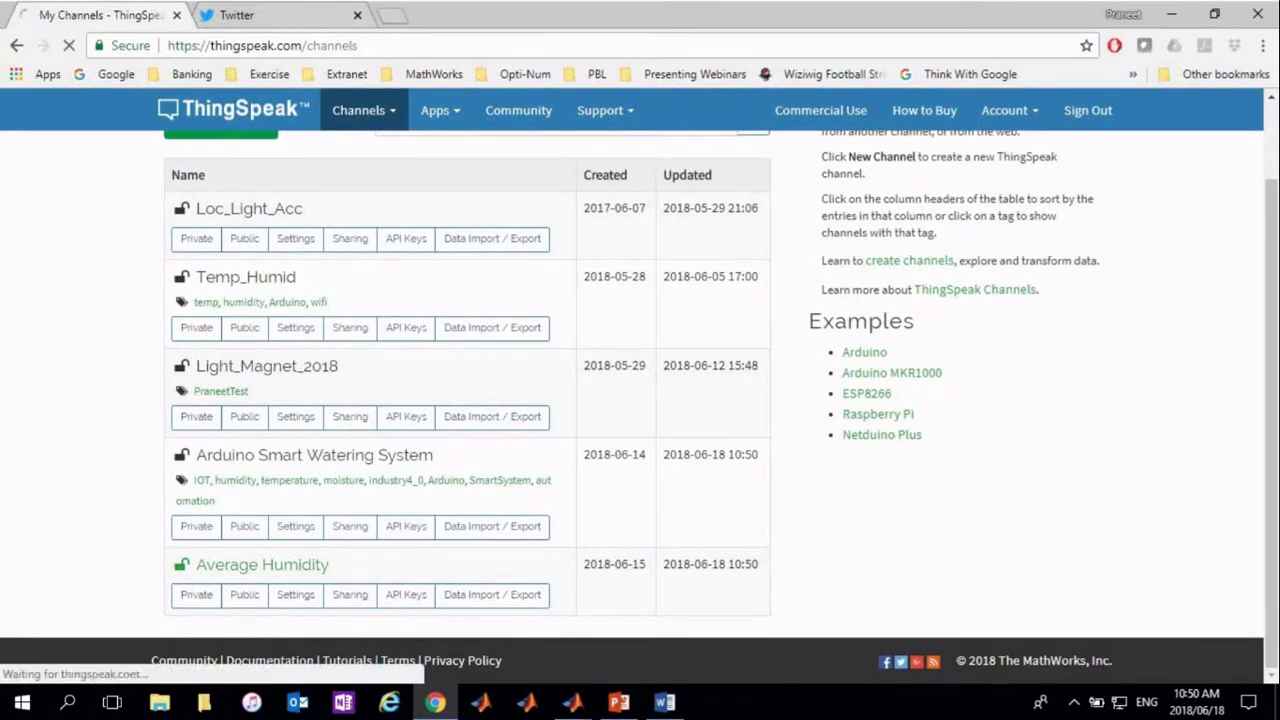
{"action": "scroll", "coordinate": [640, 400], "scroll_direction": "down", "scroll_amount": 4}
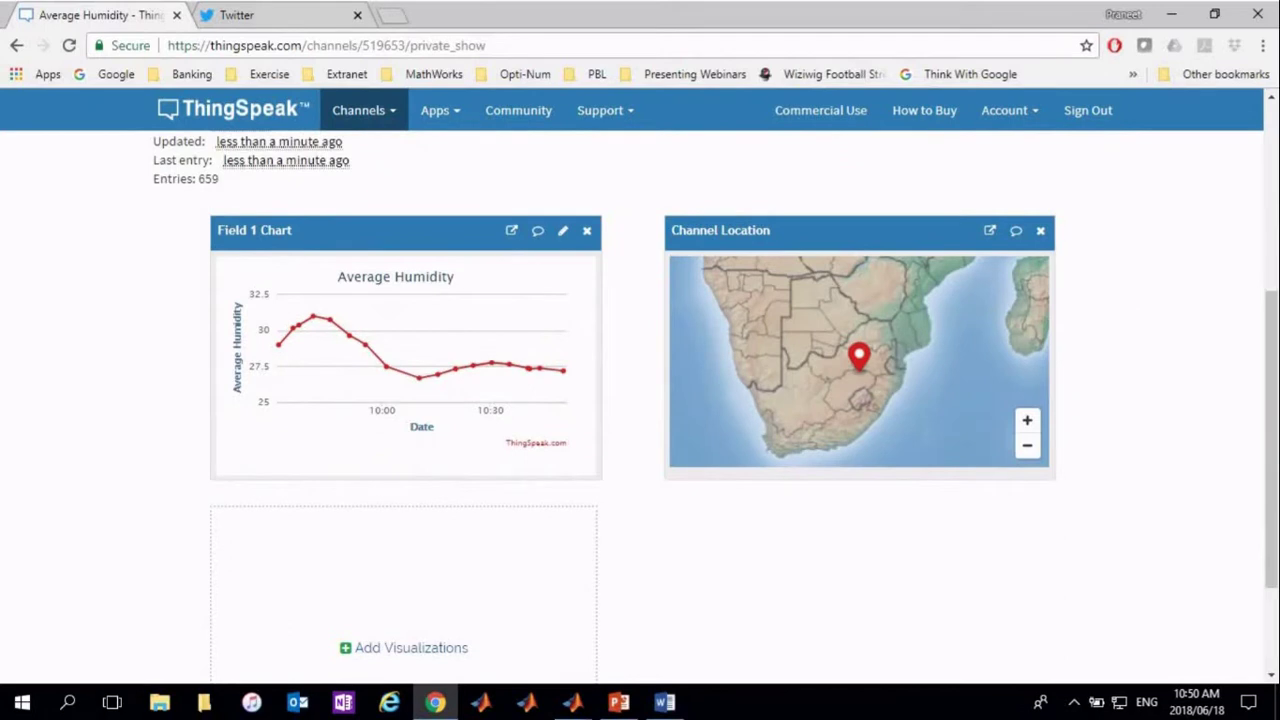
{"action": "mouse_move", "coordinate": [564, 371]}
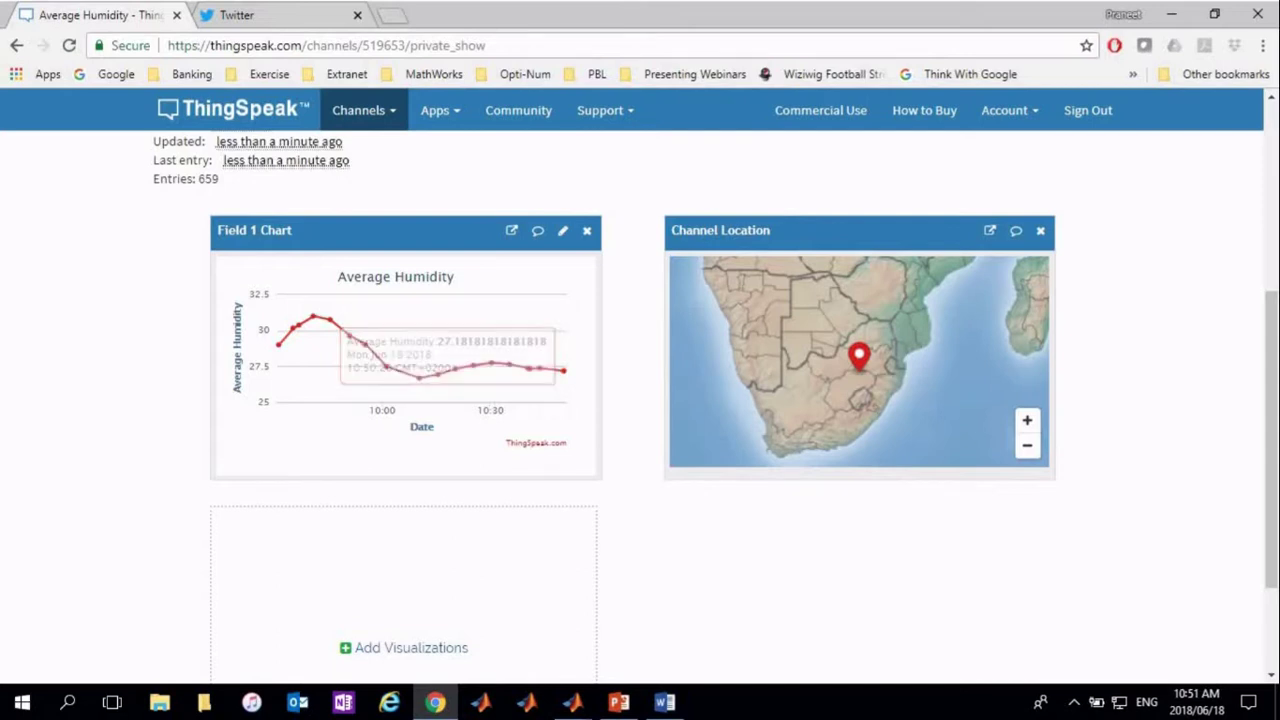
- Open the list of MATLAB Visualizations
{"action": "scroll", "coordinate": [640, 400], "scroll_direction": "up", "scroll_amount": 4}
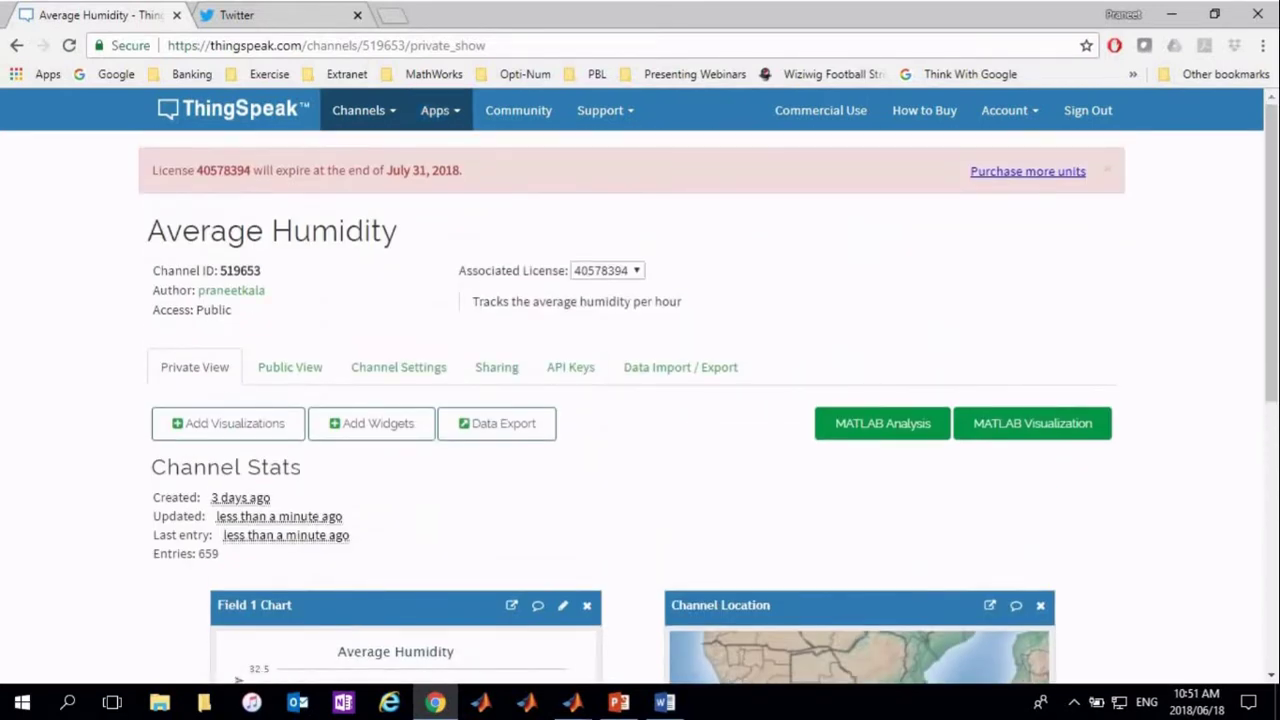
{"action": "left_click", "coordinate": [440, 110]}
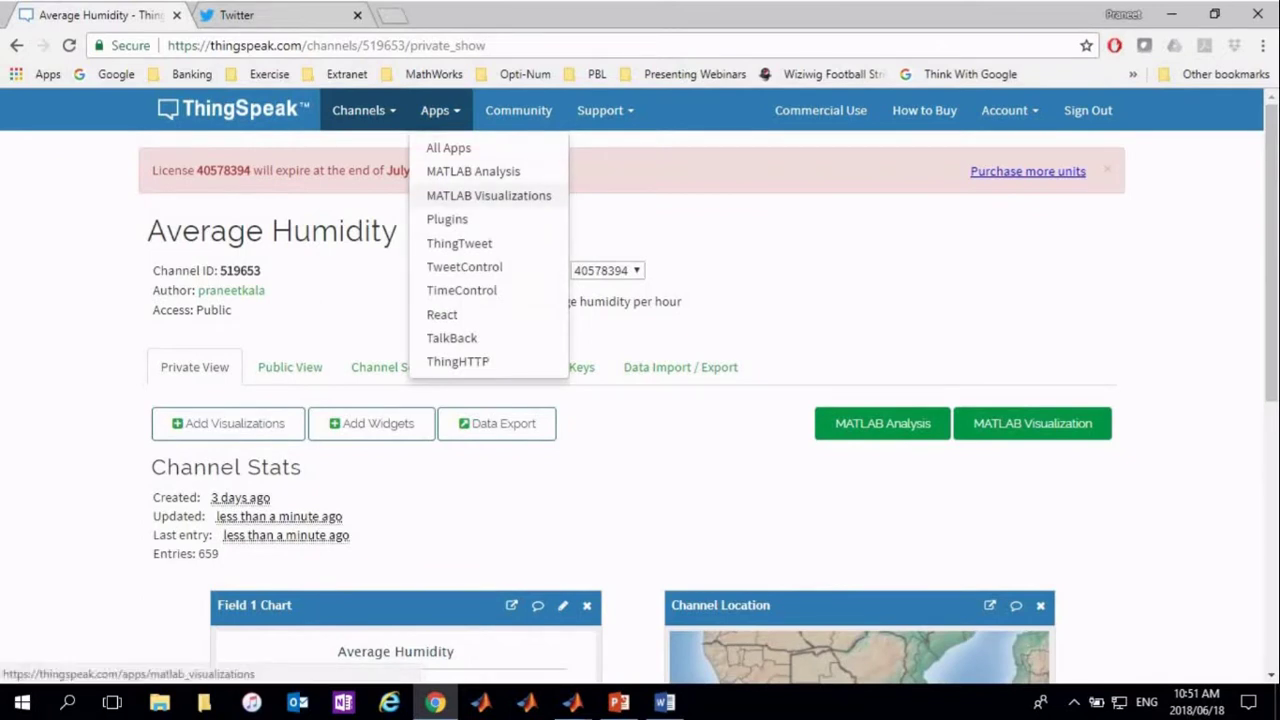
{"action": "left_click", "coordinate": [488, 195]}
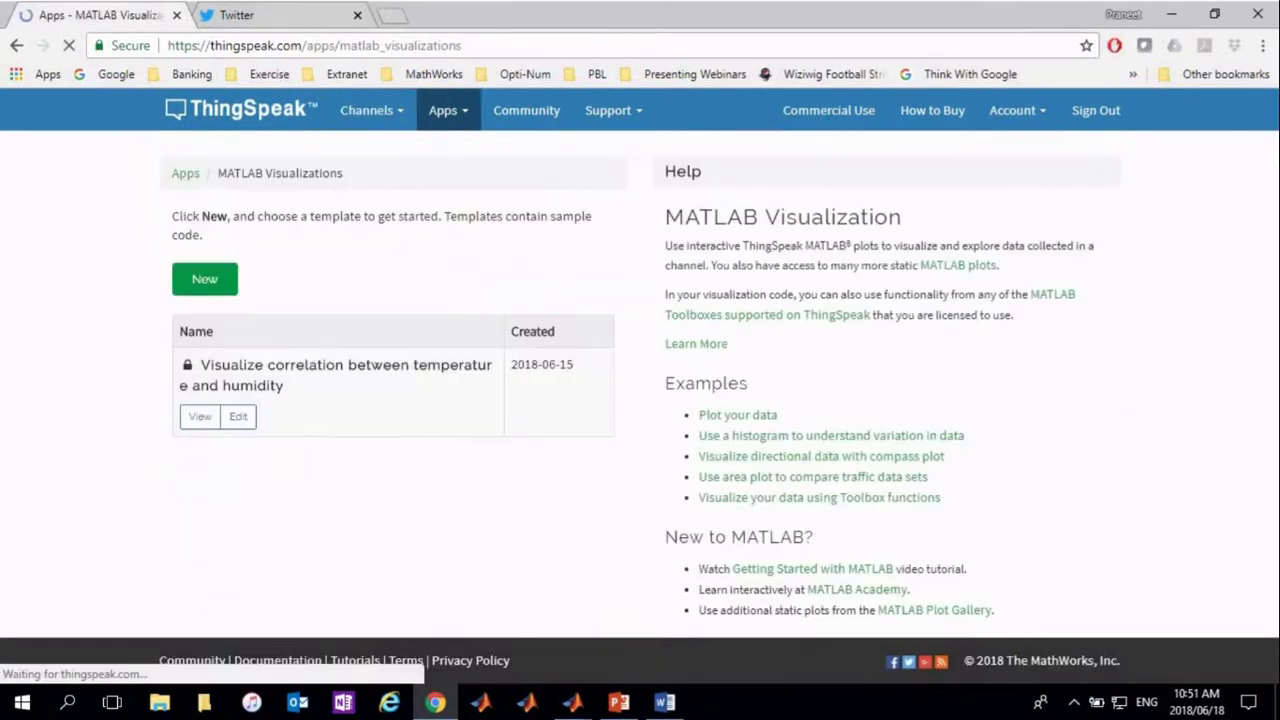
- Open the "Visualize correlation between temperature and humidity" visualization for editing and examine its code and MATLAB plot output
{"action": "left_click", "coordinate": [238, 416]}
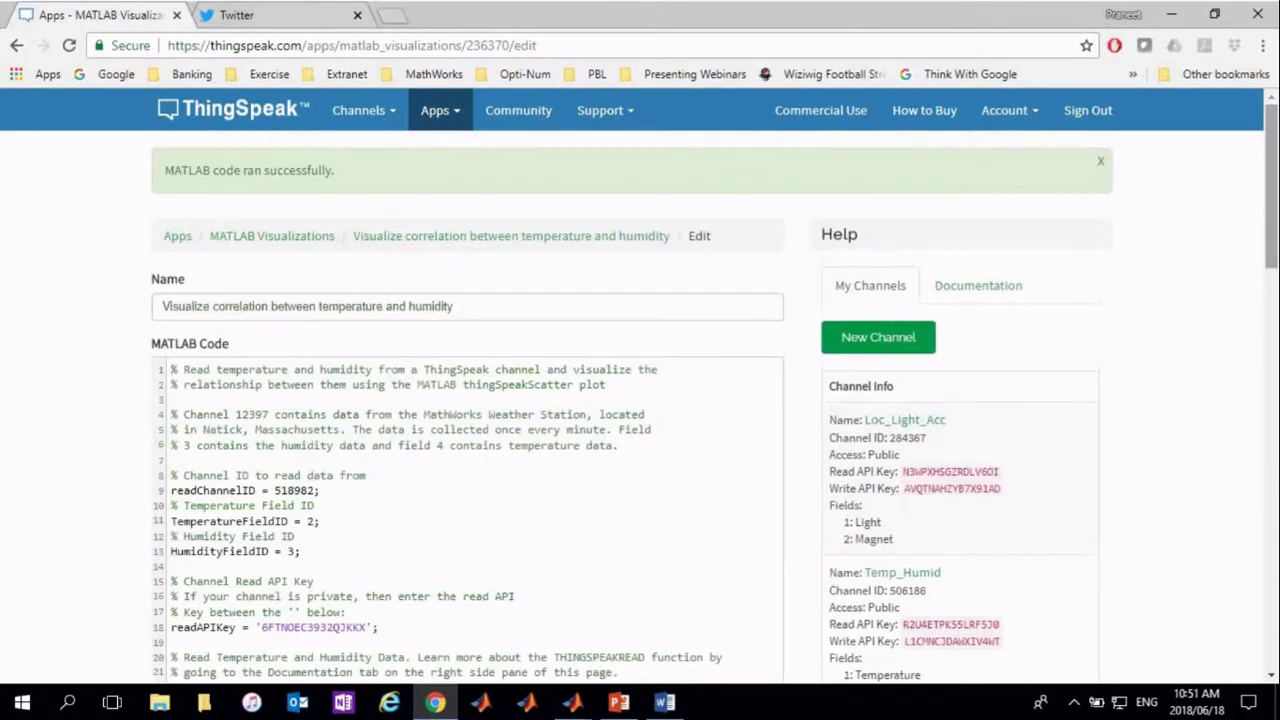
{"action": "left_click_drag", "start_coordinate": [1271, 186], "coordinate": [1271, 296]}
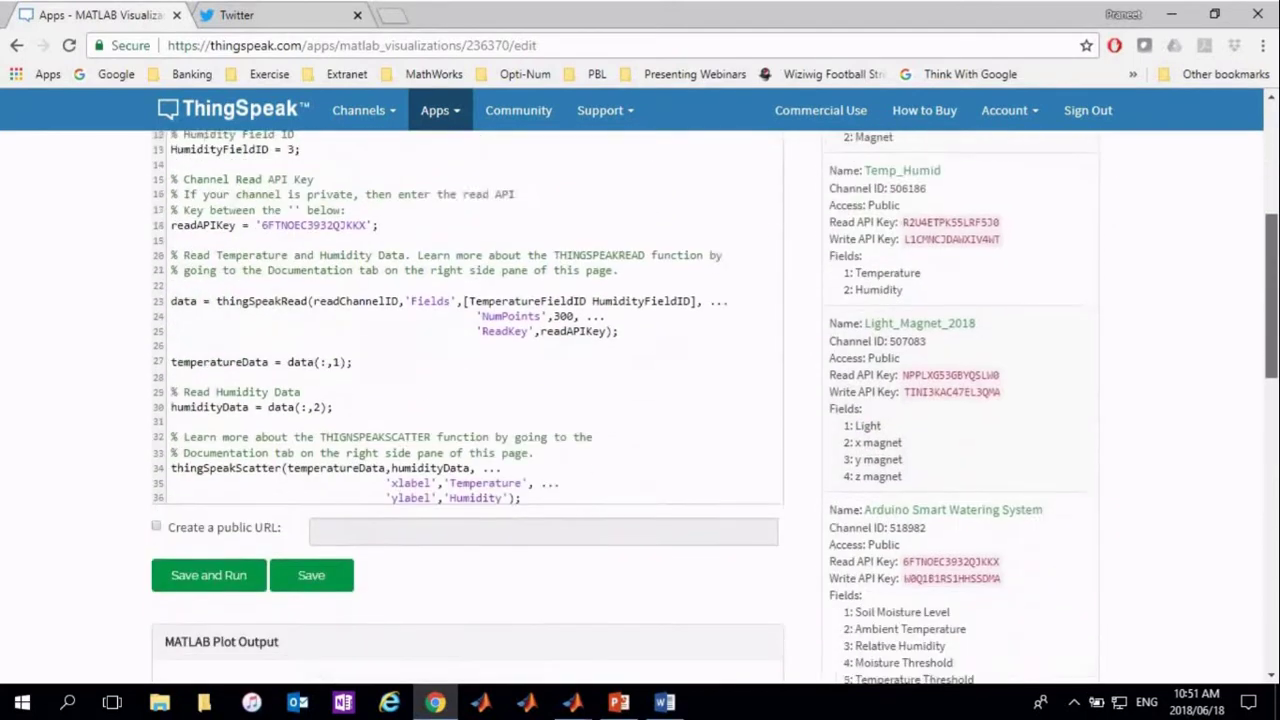
{"action": "scroll", "coordinate": [466, 400], "scroll_direction": "down", "scroll_amount": 4}
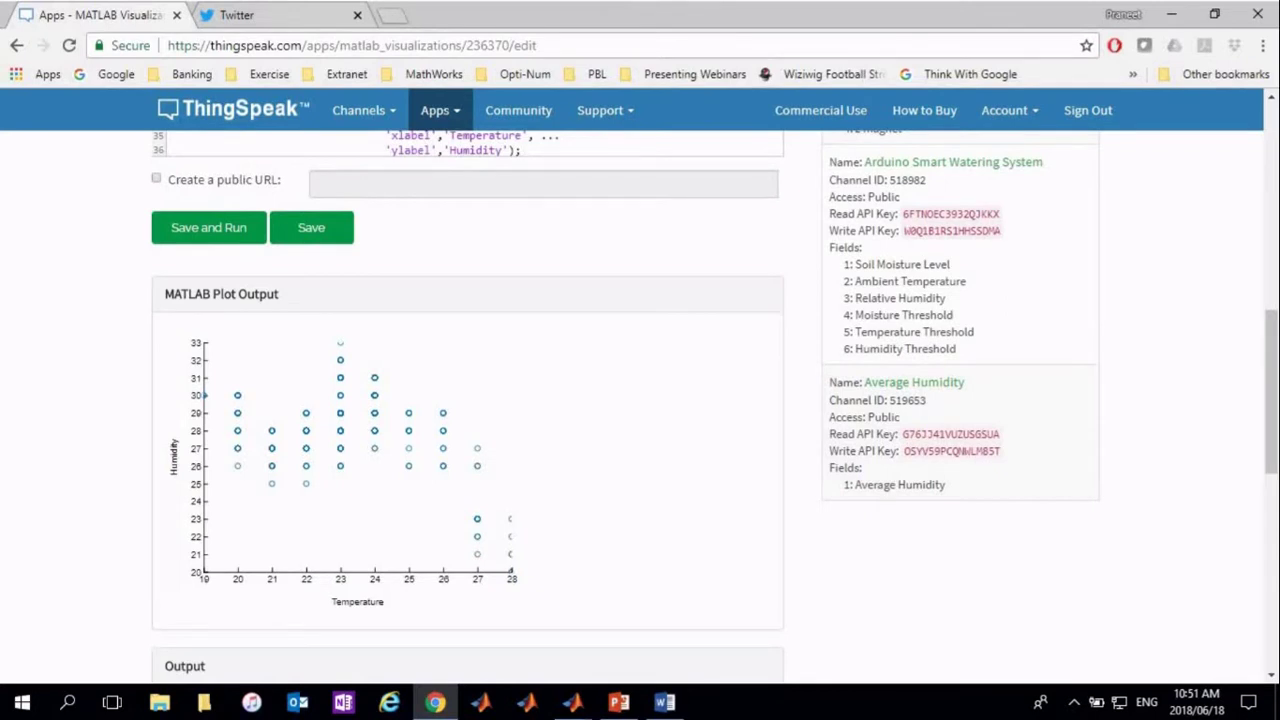
- Open the ThingTweet app and review the linked Twitter account and the reacts that use it
{"action": "left_click", "coordinate": [440, 110]}
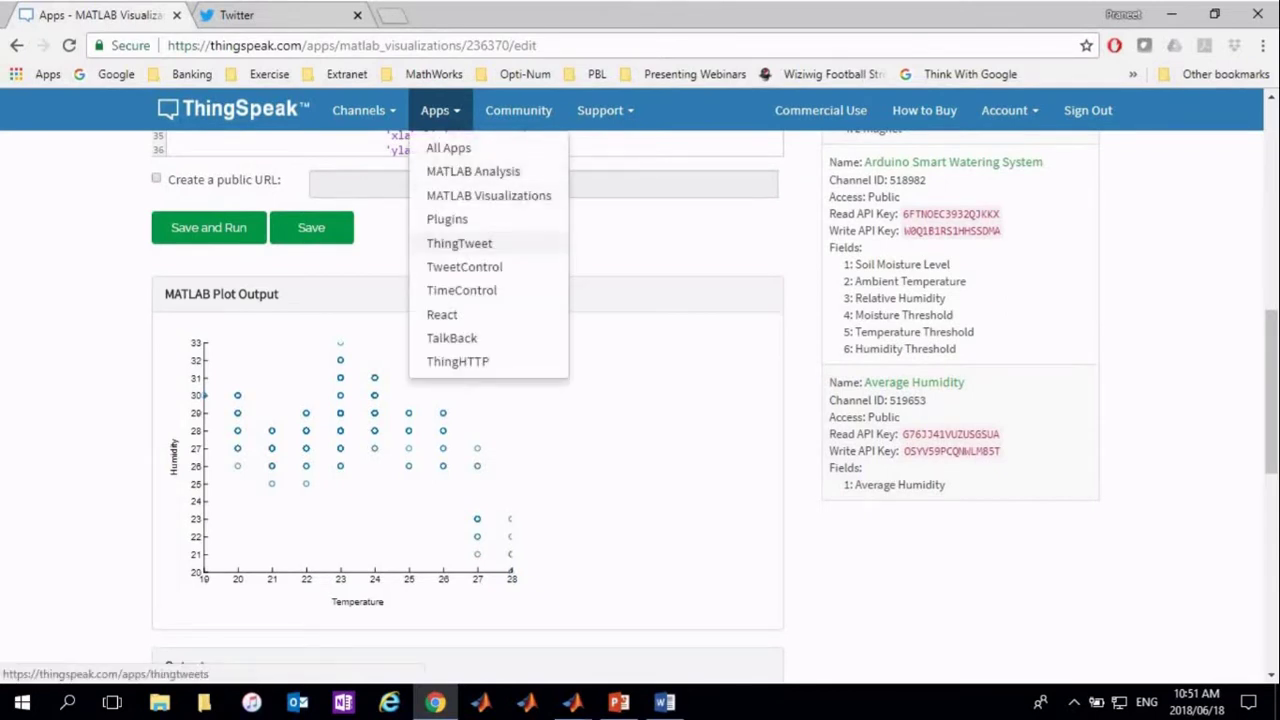
{"action": "left_click", "coordinate": [459, 243]}
{"action": "scroll", "coordinate": [300, 400], "scroll_direction": "down", "scroll_amount": 2}
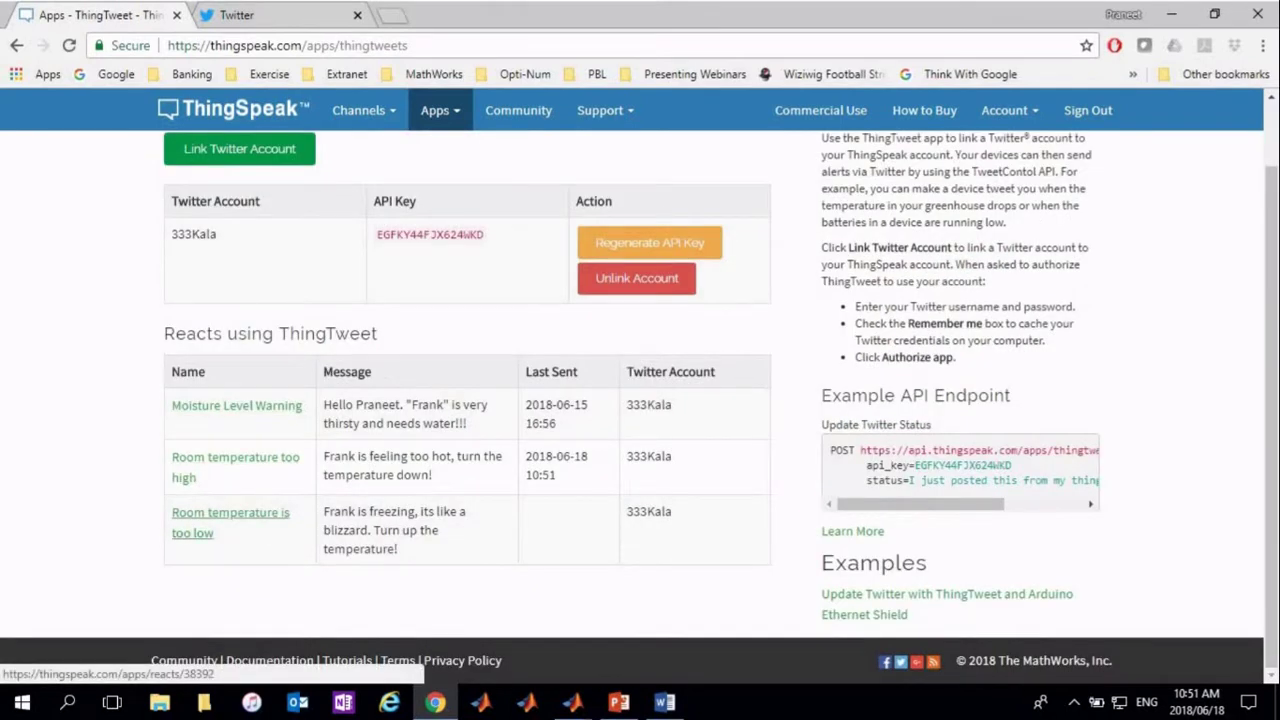
{"action": "scroll", "coordinate": [230, 522], "scroll_direction": "up", "scroll_amount": 2}
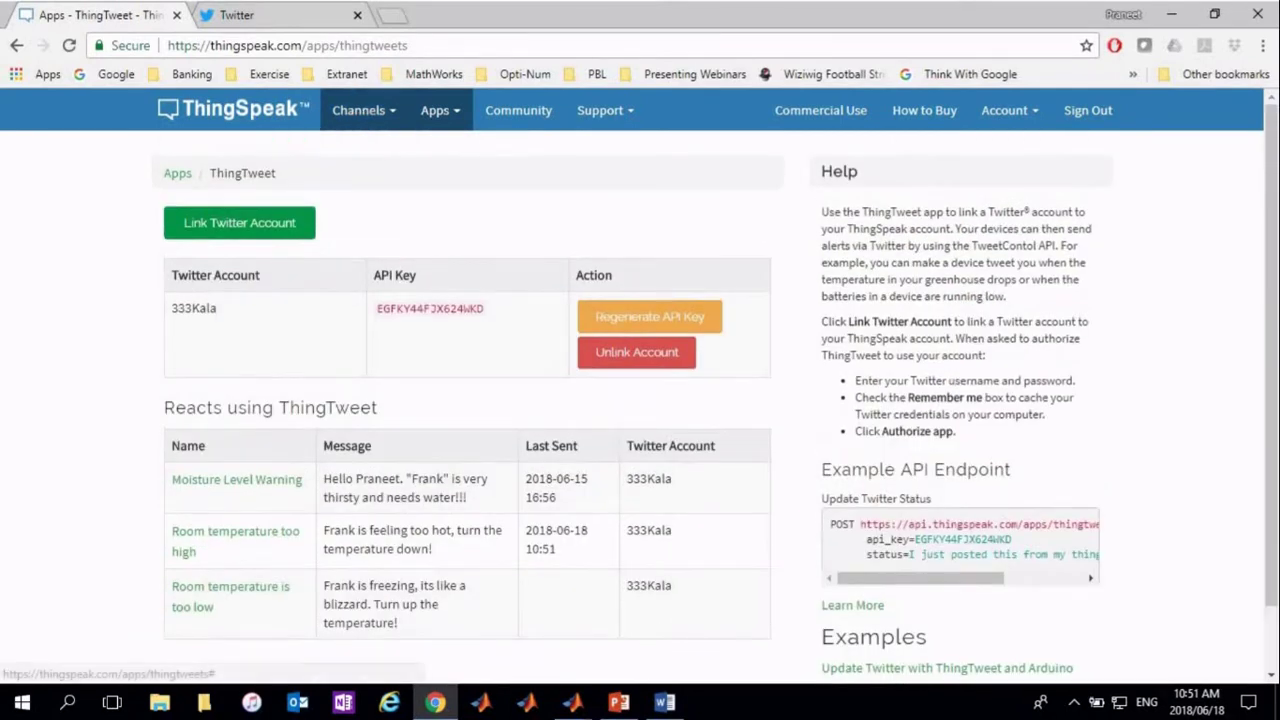
- Open the Arduino Smart Watering System channel from the list of own channels and inspect the latest point in its Moisture Level chart
{"action": "left_click", "coordinate": [363, 110]}
{"action": "left_click", "coordinate": [375, 148]}
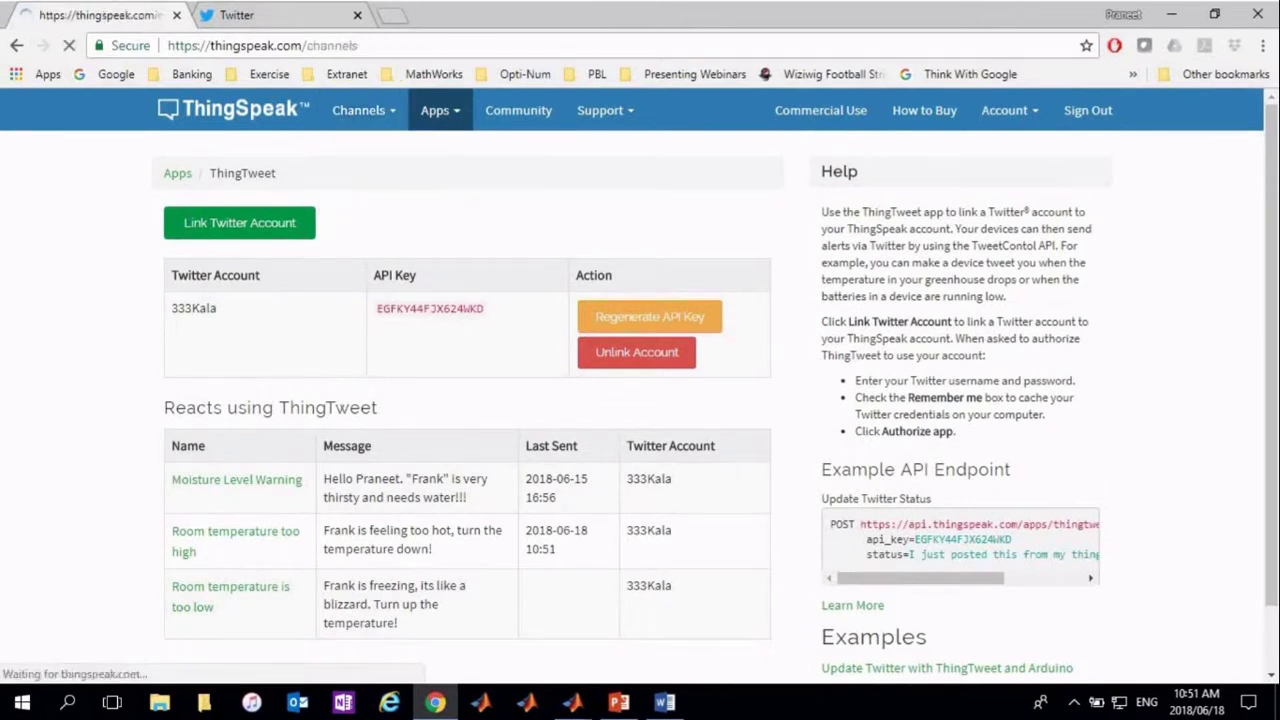
{"action": "scroll", "coordinate": [492, 330], "scroll_direction": "down", "scroll_amount": 2}
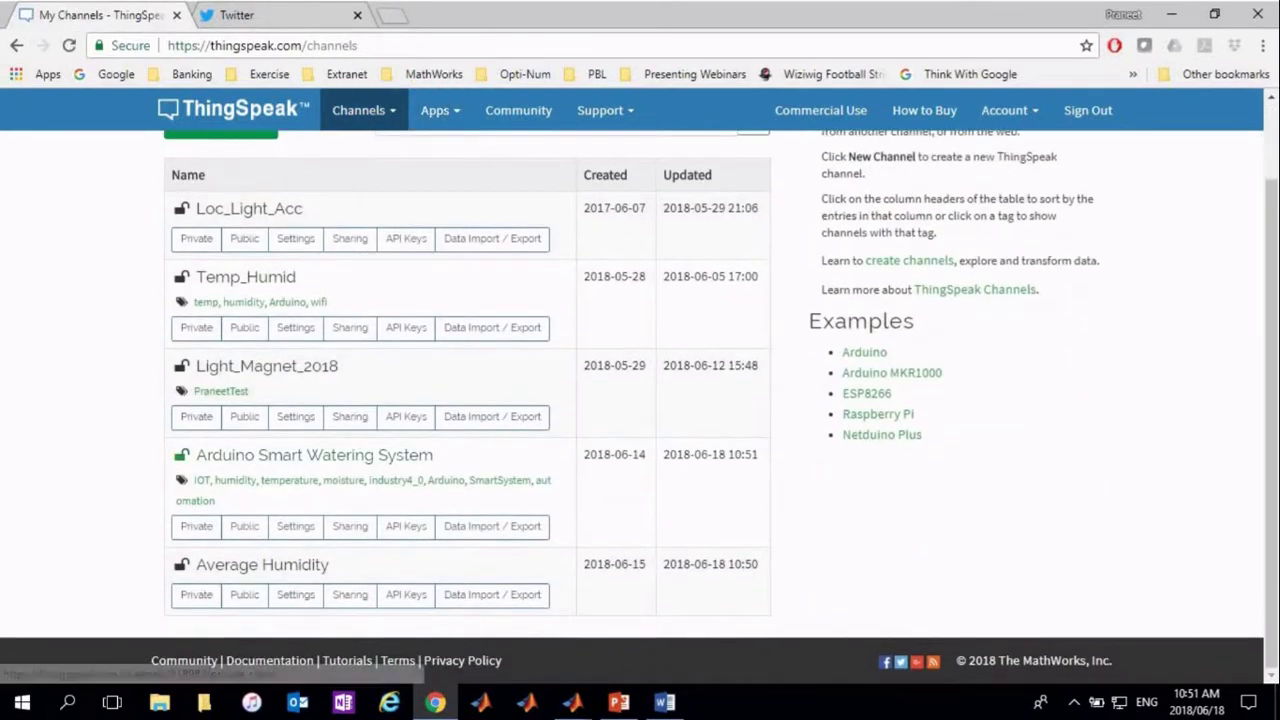
{"action": "left_click", "coordinate": [314, 455]}
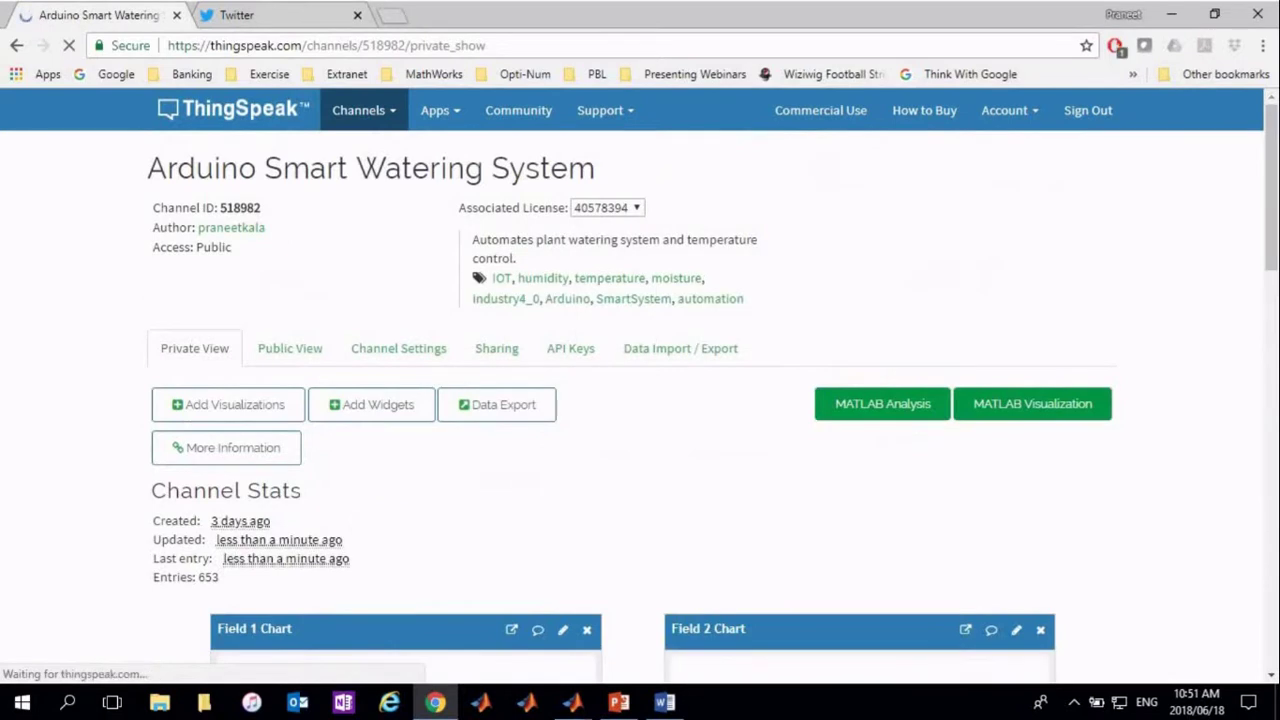
{"action": "scroll", "coordinate": [314, 455], "scroll_direction": "down", "scroll_amount": 2}
{"action": "scroll", "coordinate": [640, 400], "scroll_direction": "down", "scroll_amount": 3}
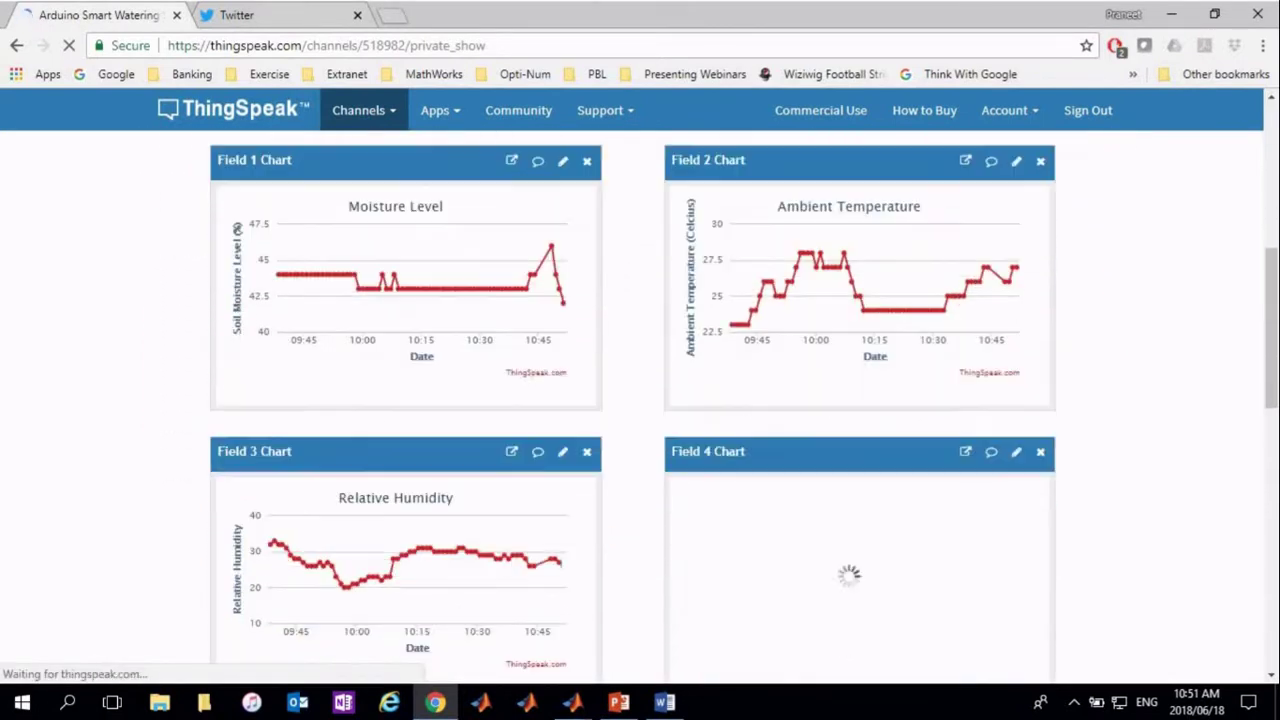
{"action": "mouse_move", "coordinate": [563, 302]}
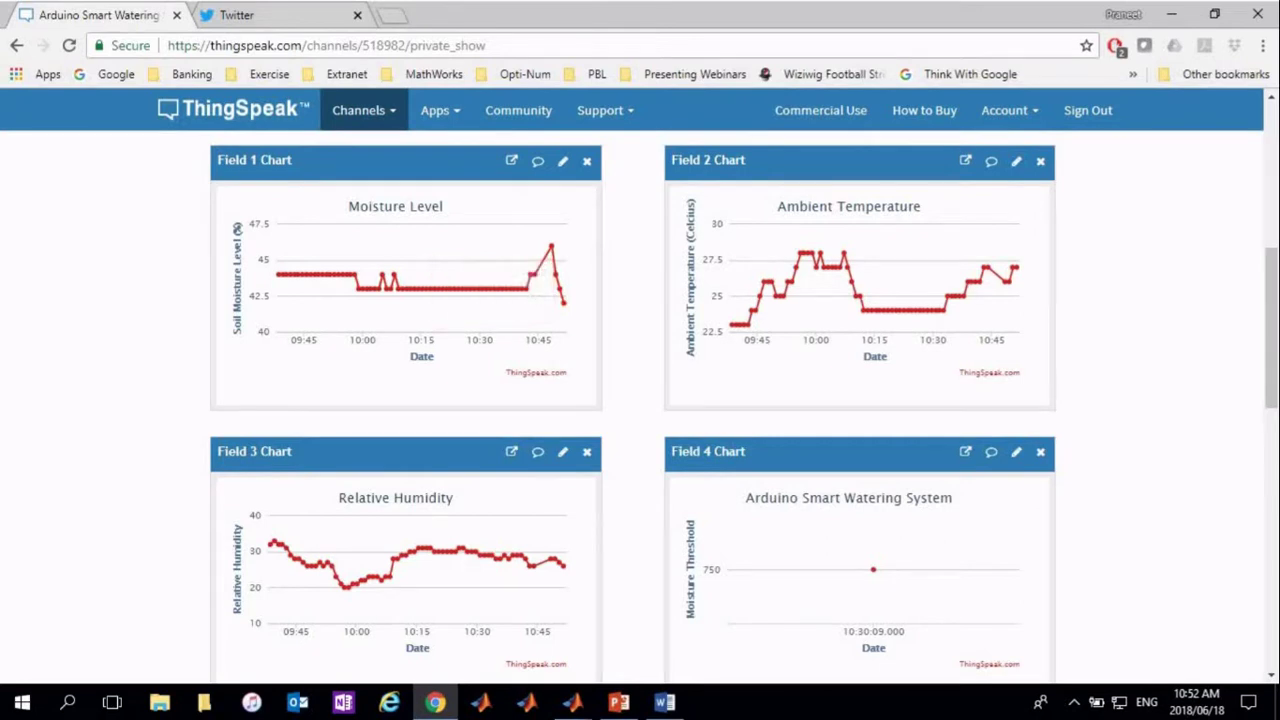
- Switch to the arduino_smart_plant_external model in Simulink and highlight its sensor inputs area and its actuators and outputs area
{"action": "left_click", "coordinate": [572, 703]}
{"action": "left_click", "coordinate": [908, 614]}
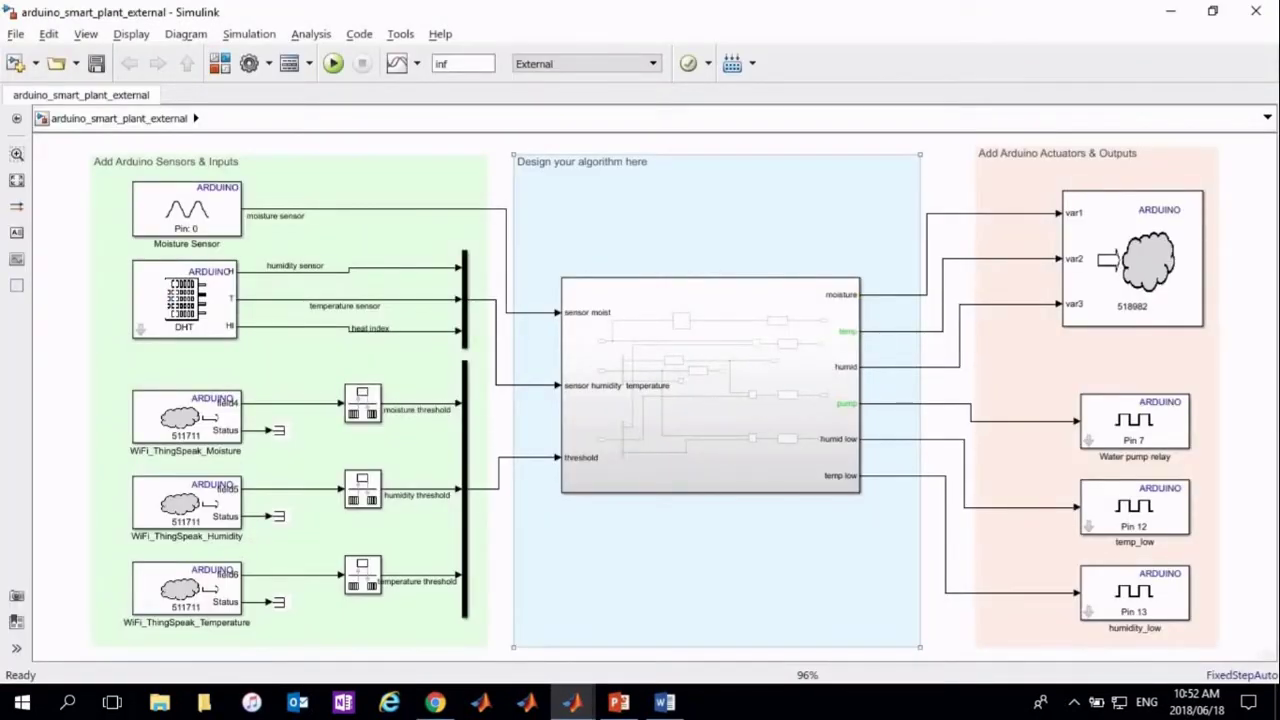
{"action": "left_click", "coordinate": [289, 360]}
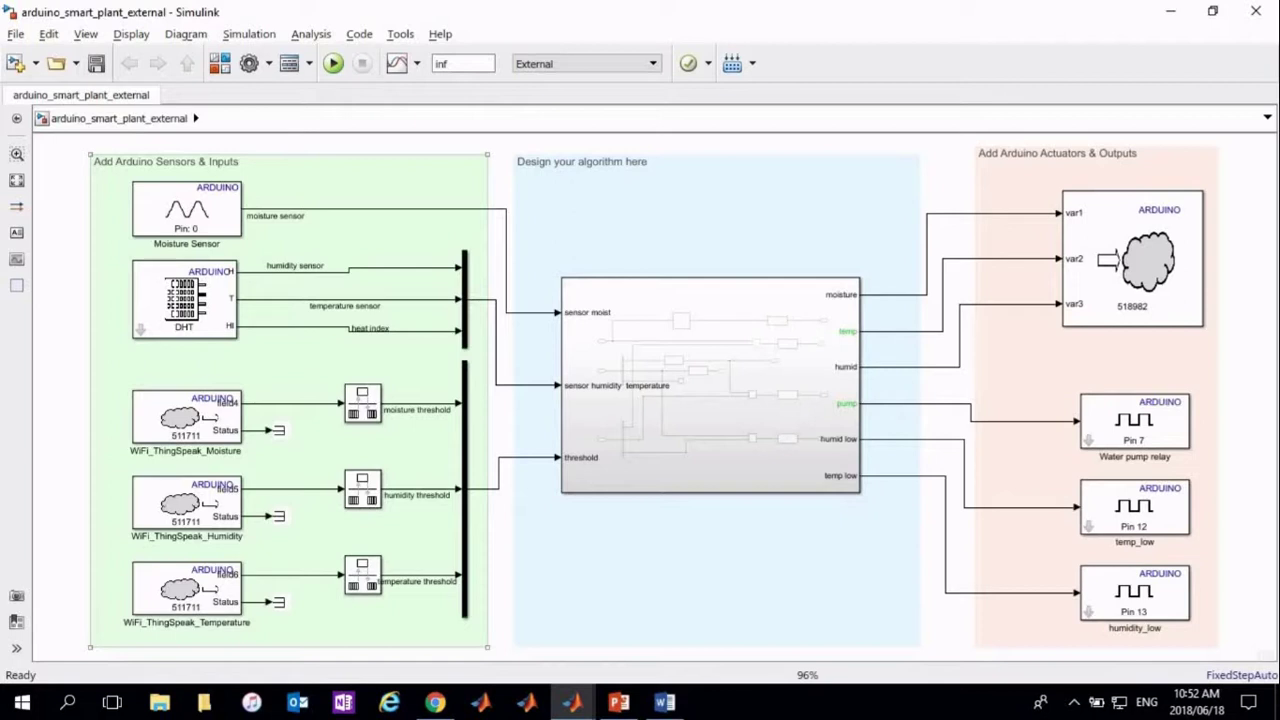
{"action": "key", "text": "Tab"}
{"action": "key", "text": "Tab"}
{"action": "key", "text": "Tab"}
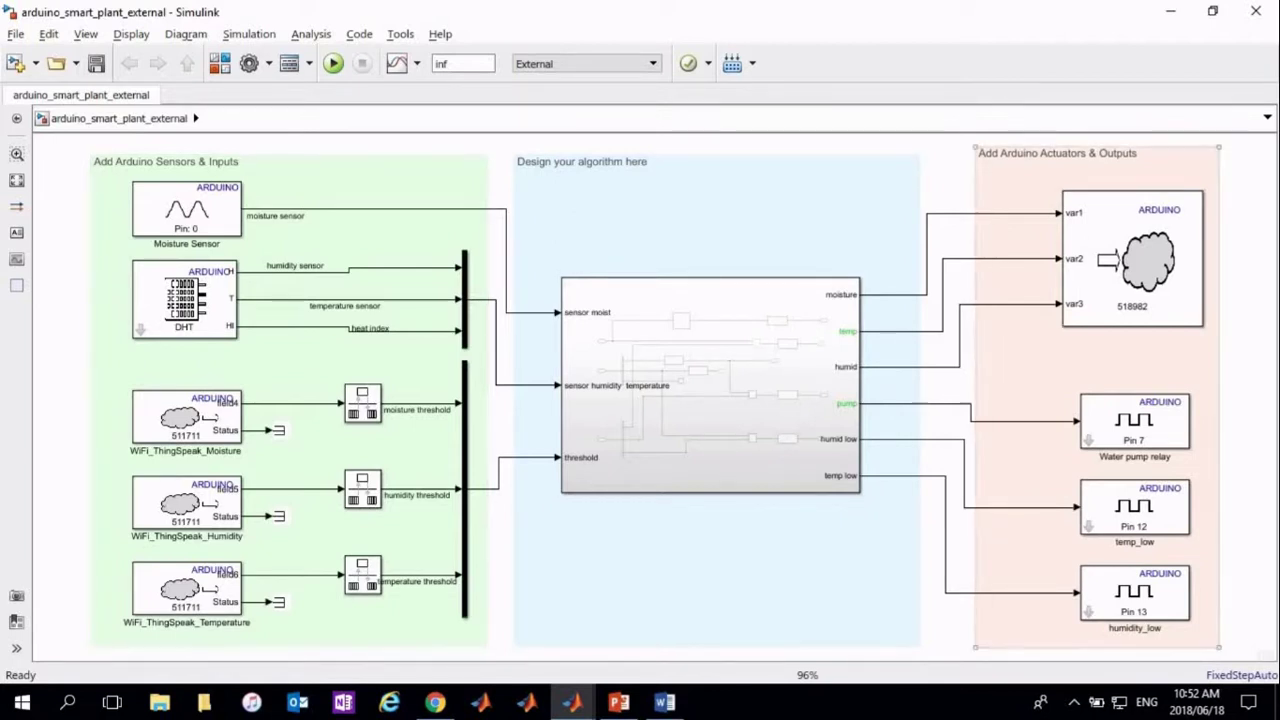
{"action": "key", "text": "Tab"}
{"action": "key", "text": "Tab"}
{"action": "key", "text": "ctrl+b"}
- Watch the plant in the Video Viewer, and switch back to the channel charts in Chrome to check the Moisture Level
{"action": "left_click", "coordinate": [572, 702]}
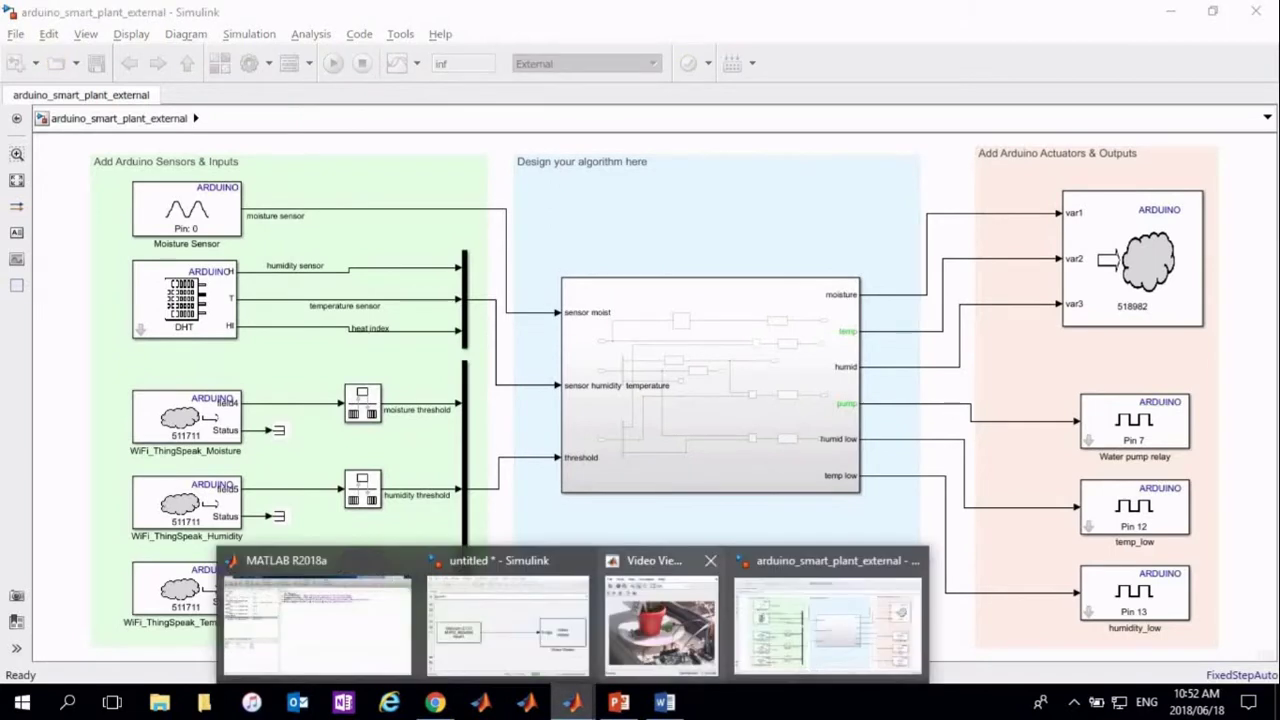
{"action": "left_click", "coordinate": [661, 614]}
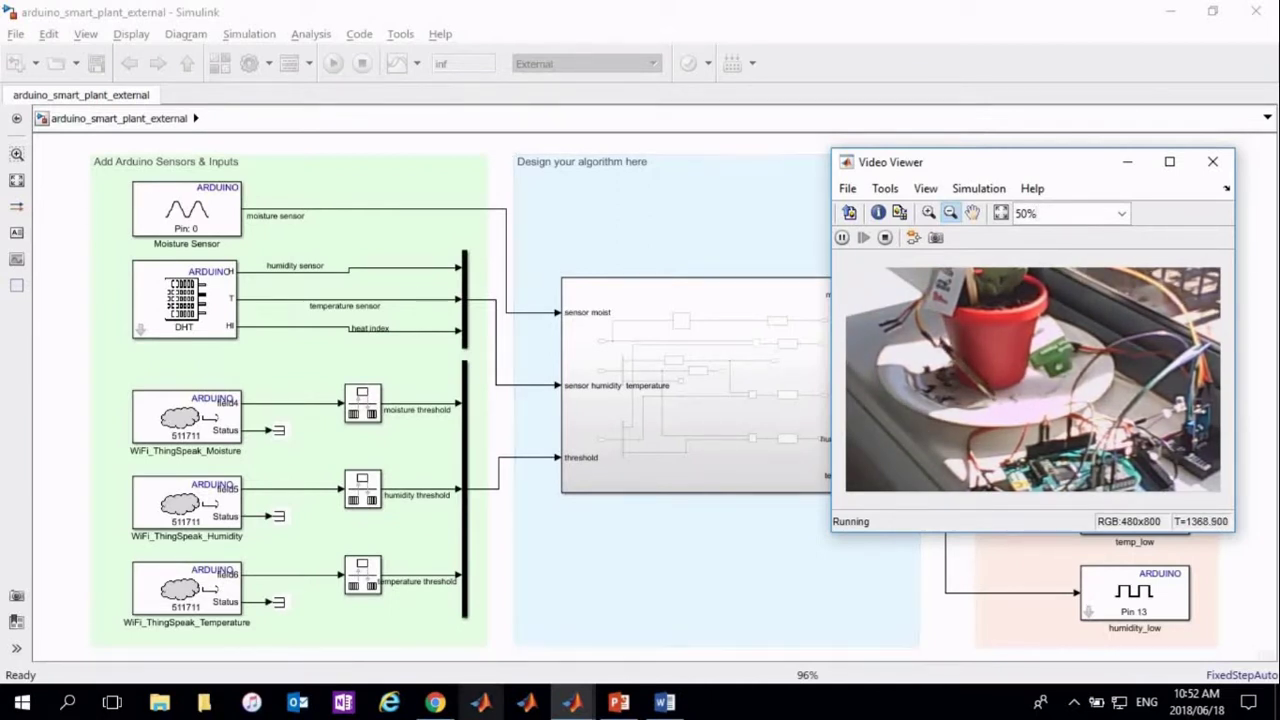
{"action": "left_click", "coordinate": [435, 702]}
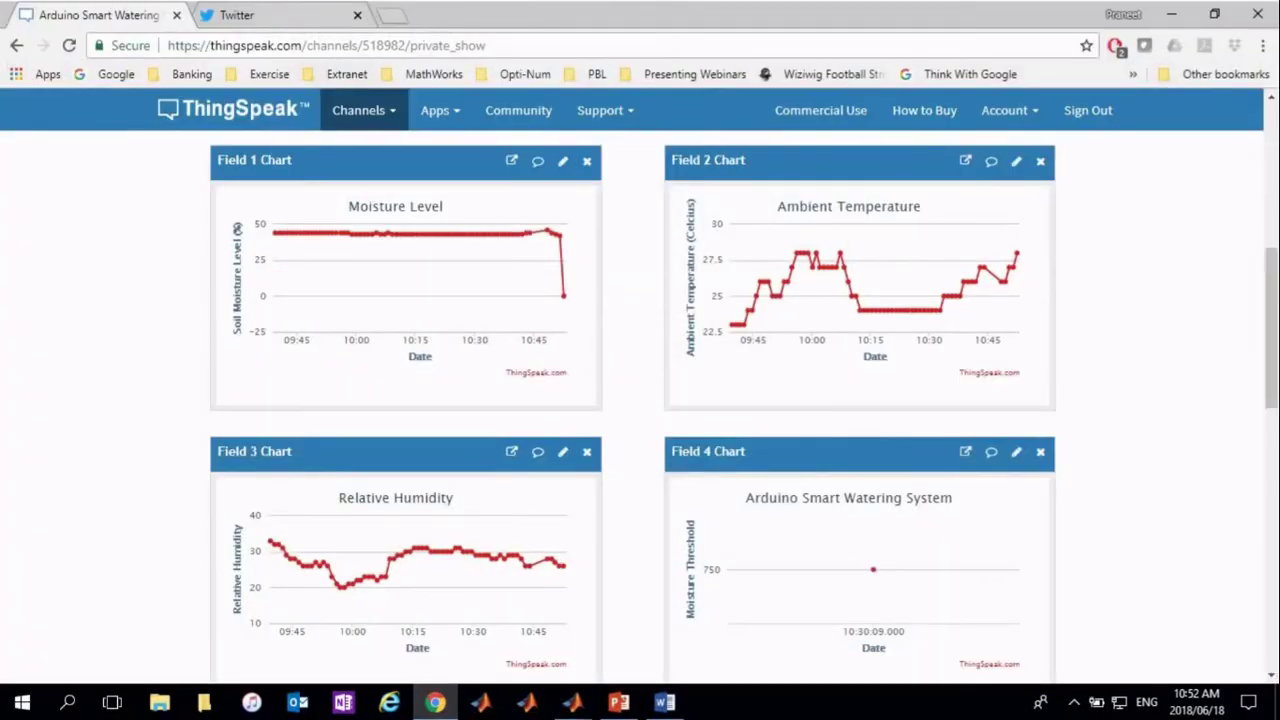
- Switch to the linked Twitter profile and reload it to check for a new moisture warning tweet
{"action": "left_click", "coordinate": [300, 16]}
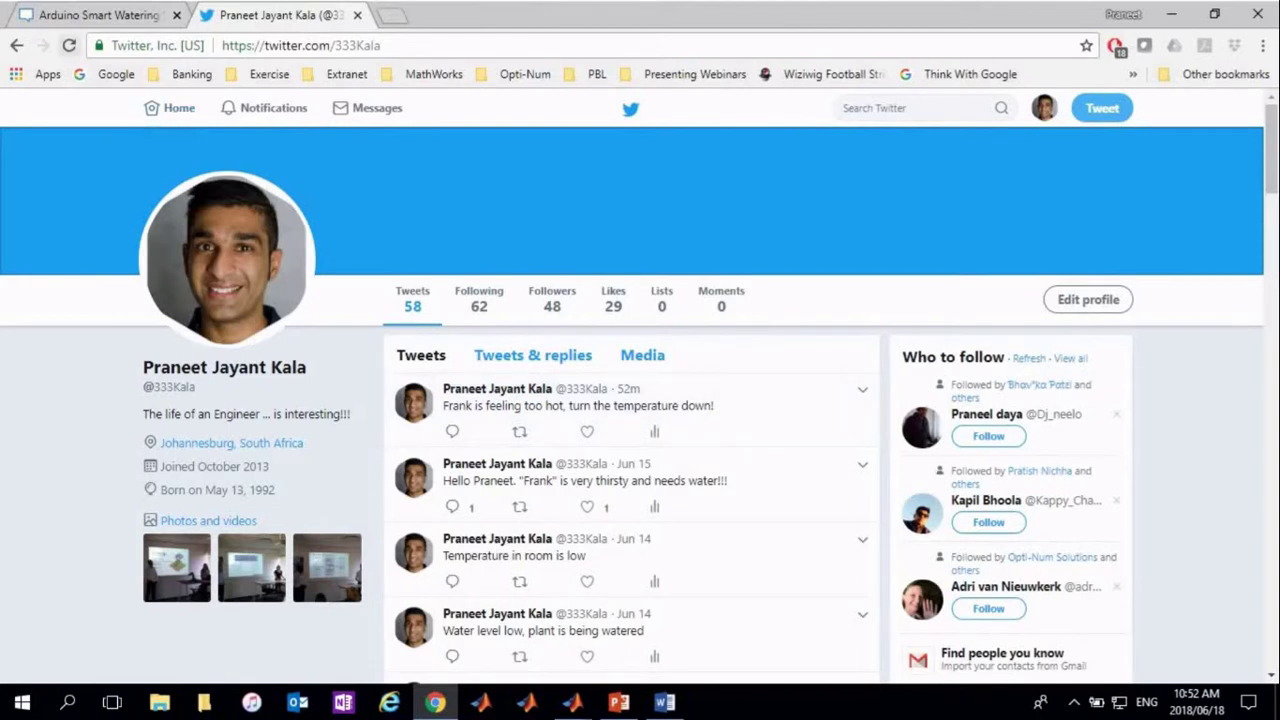
{"action": "left_click", "coordinate": [69, 45]}
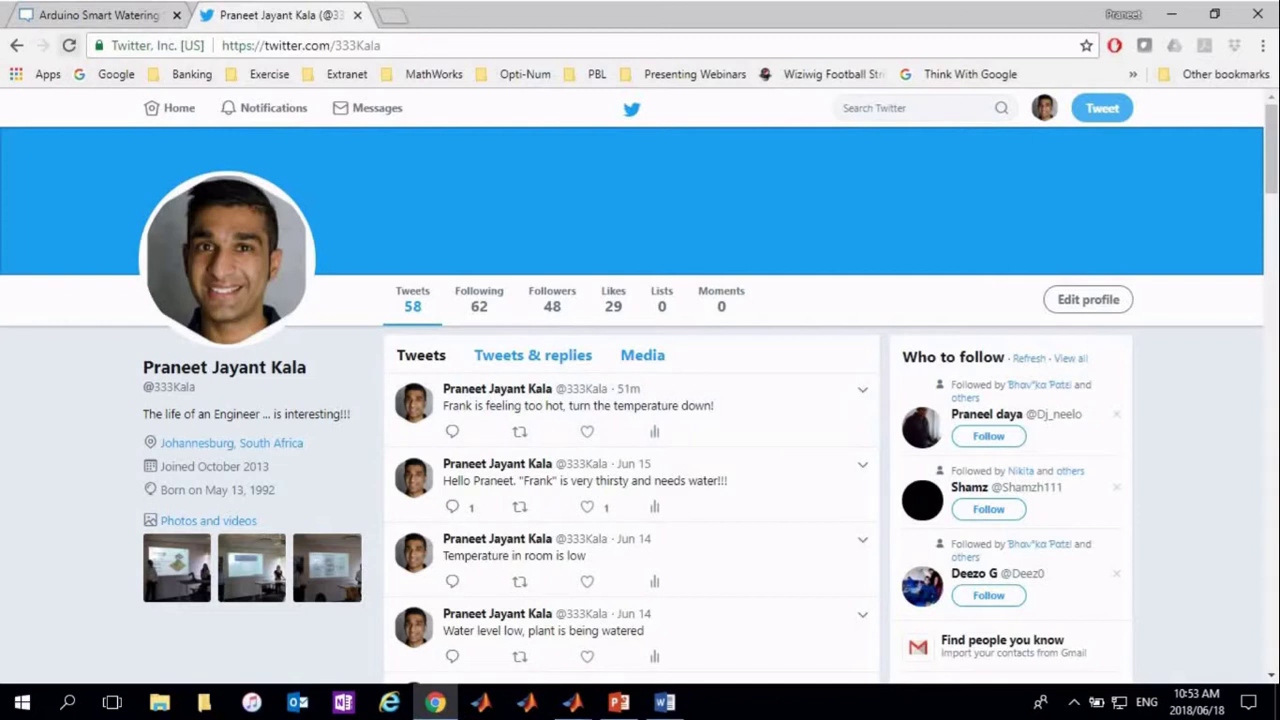
{"action": "key", "text": "F5"}
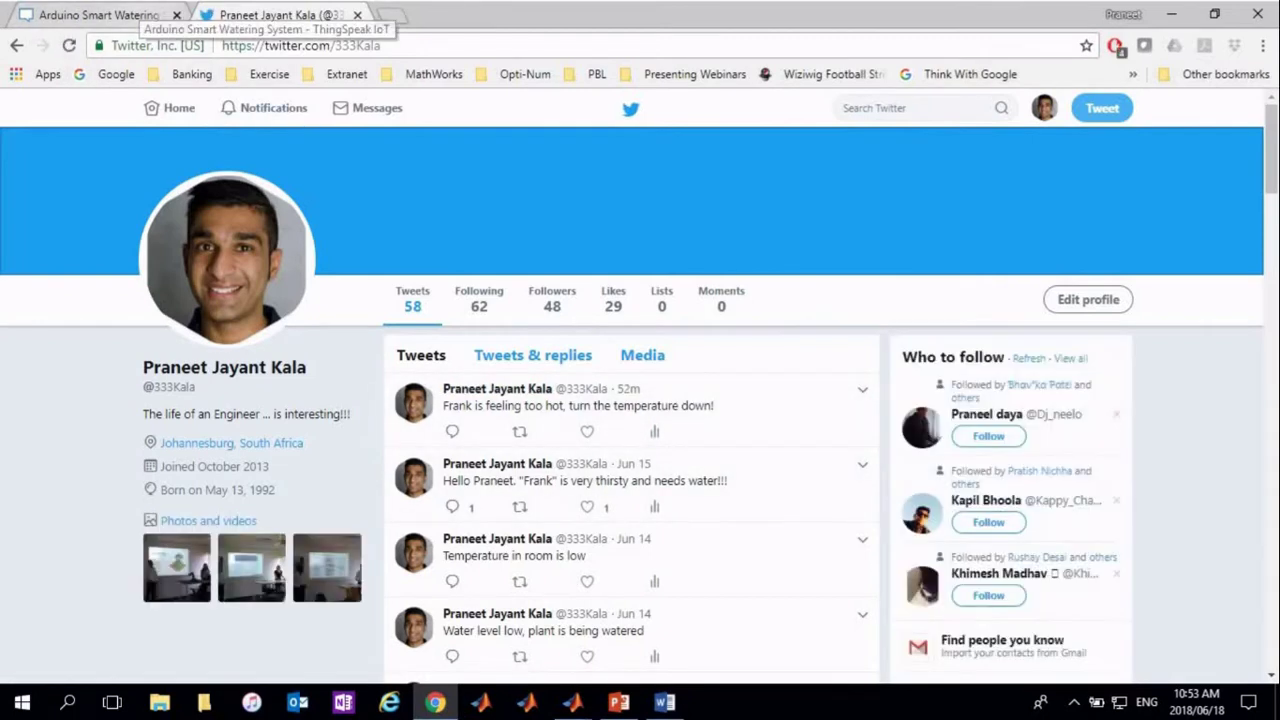
- Return to the Arduino Smart Watering System charts, view the plant's Video Viewer over them, and minimize the viewer
{"action": "left_click", "coordinate": [130, 14]}
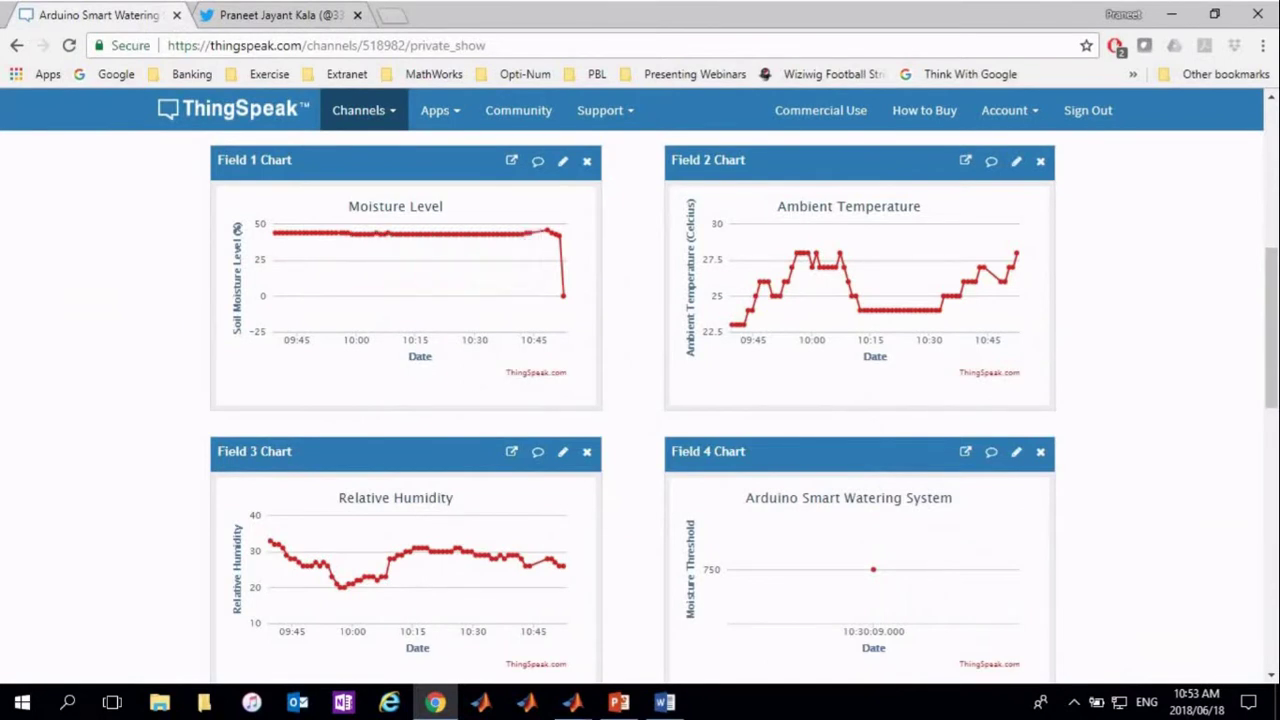
{"action": "mouse_move", "coordinate": [572, 703]}
{"action": "left_click", "coordinate": [835, 625]}
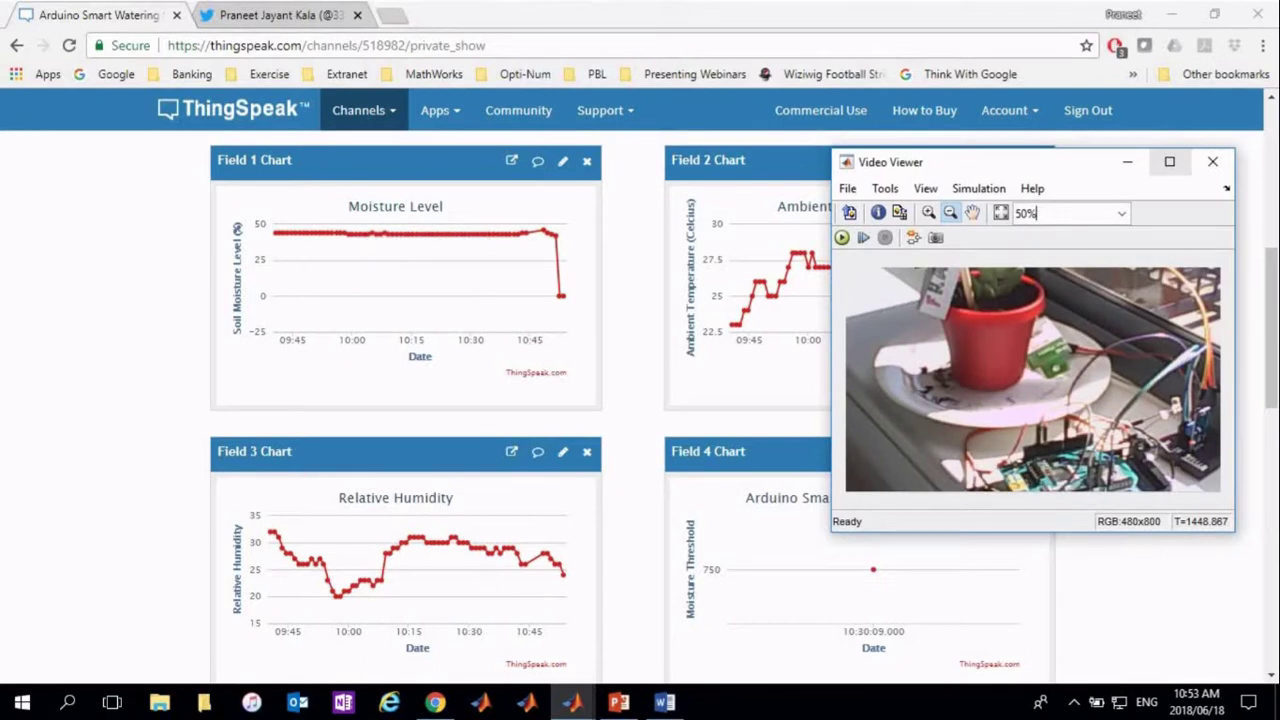
{"action": "left_click", "coordinate": [1127, 161]}
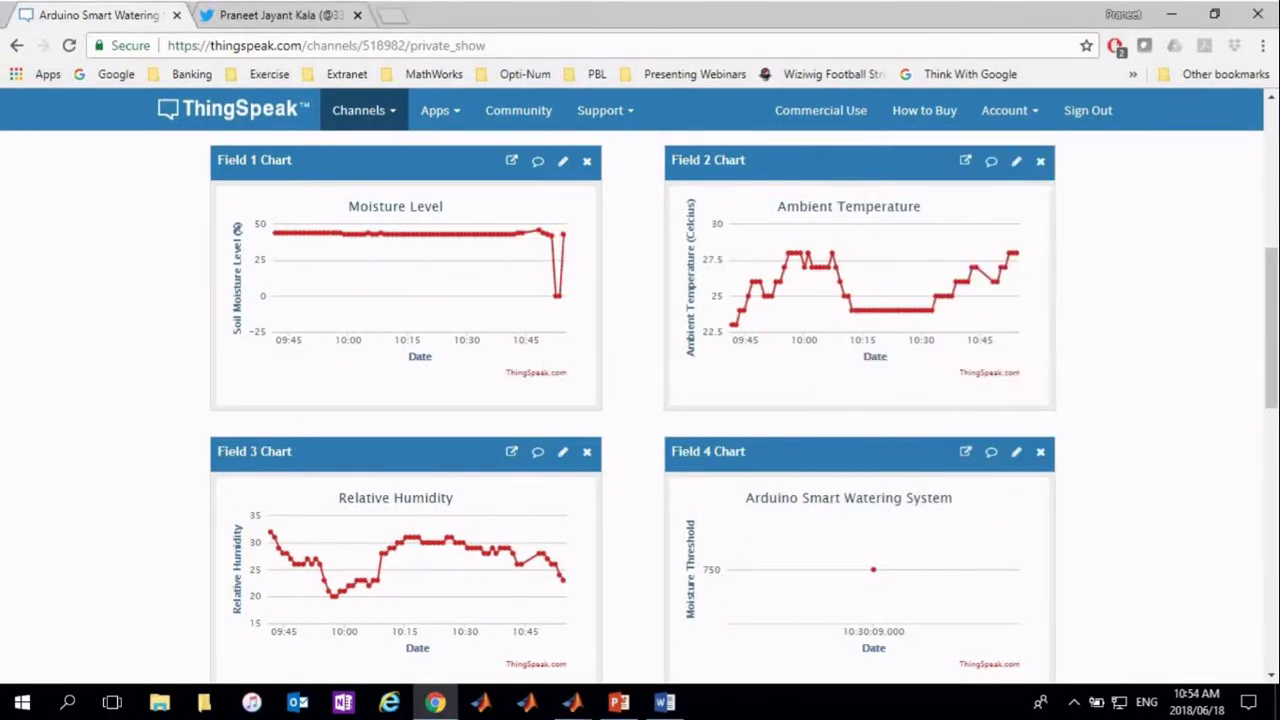
{"action": "scroll", "coordinate": [640, 400], "scroll_direction": "up", "scroll_amount": 5}
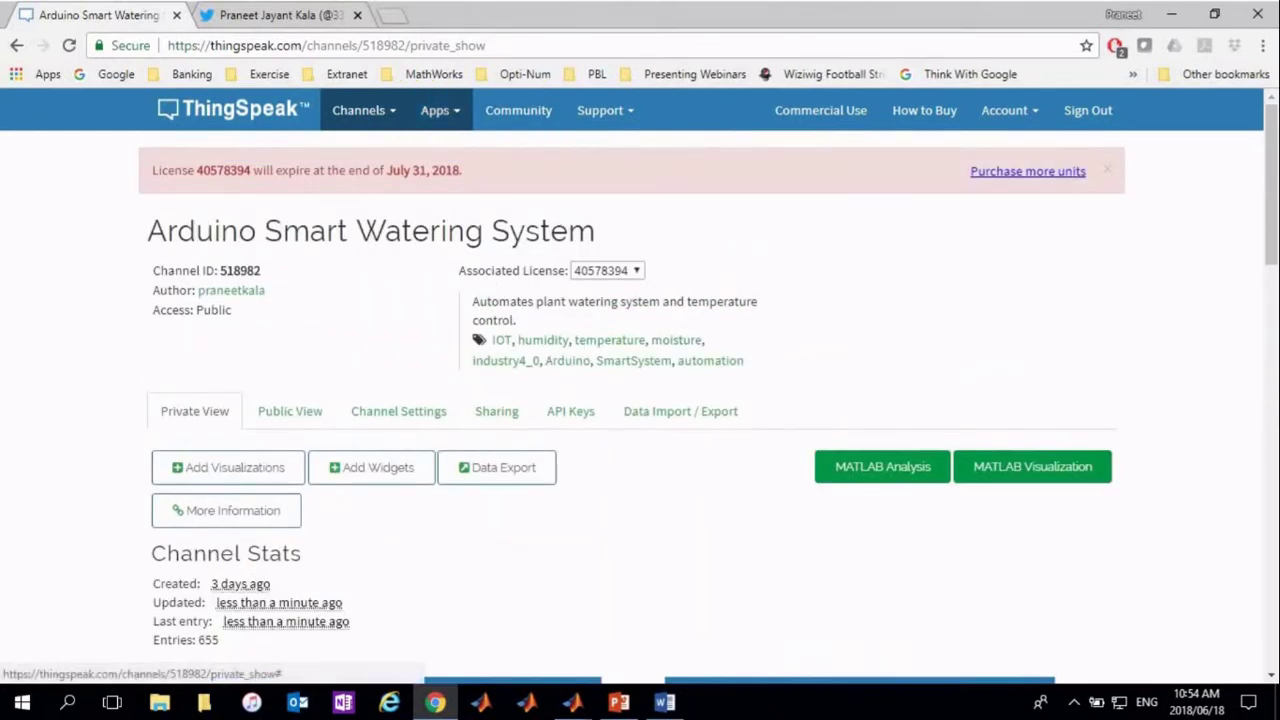
{"action": "left_click", "coordinate": [604, 110]}
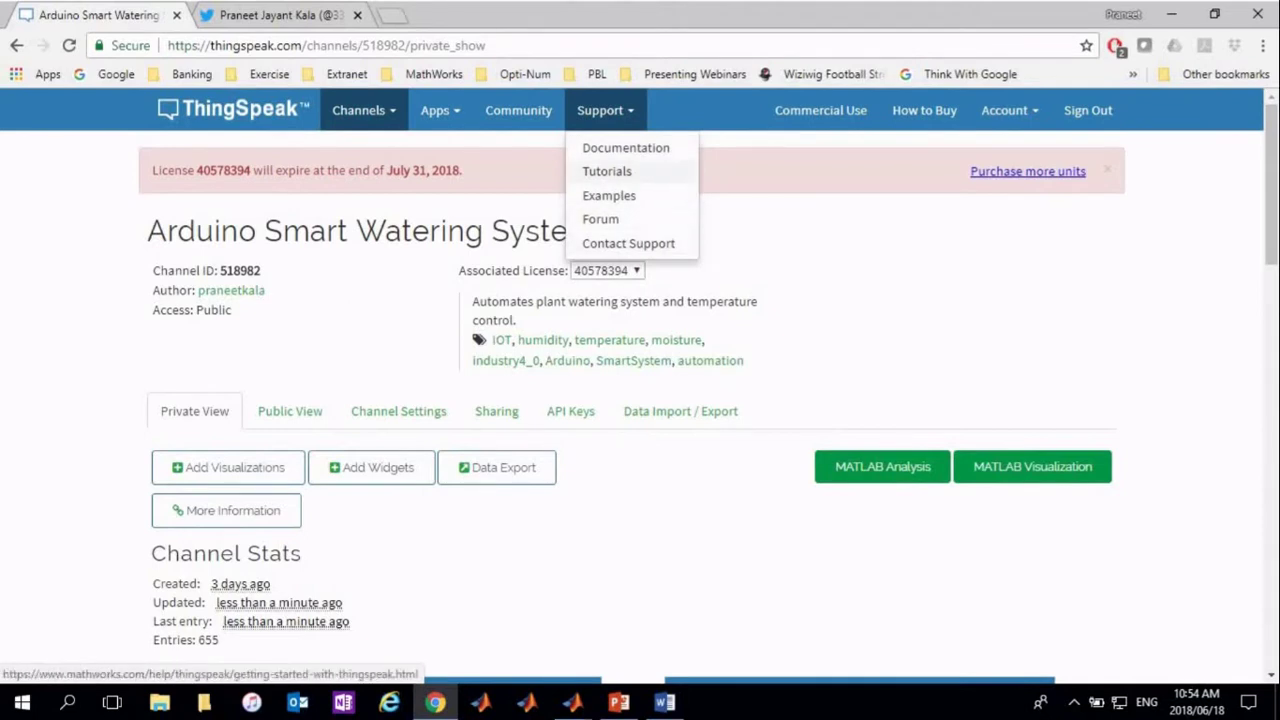
{"action": "left_click", "coordinate": [604, 110]}
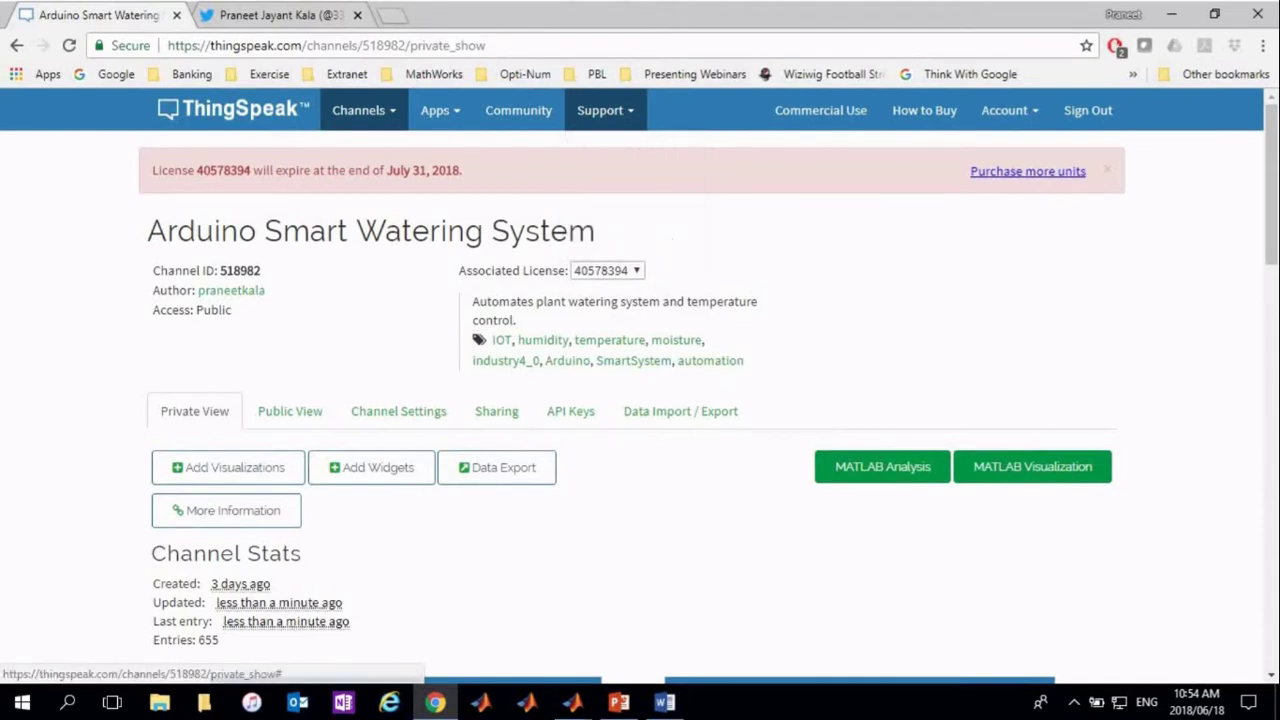